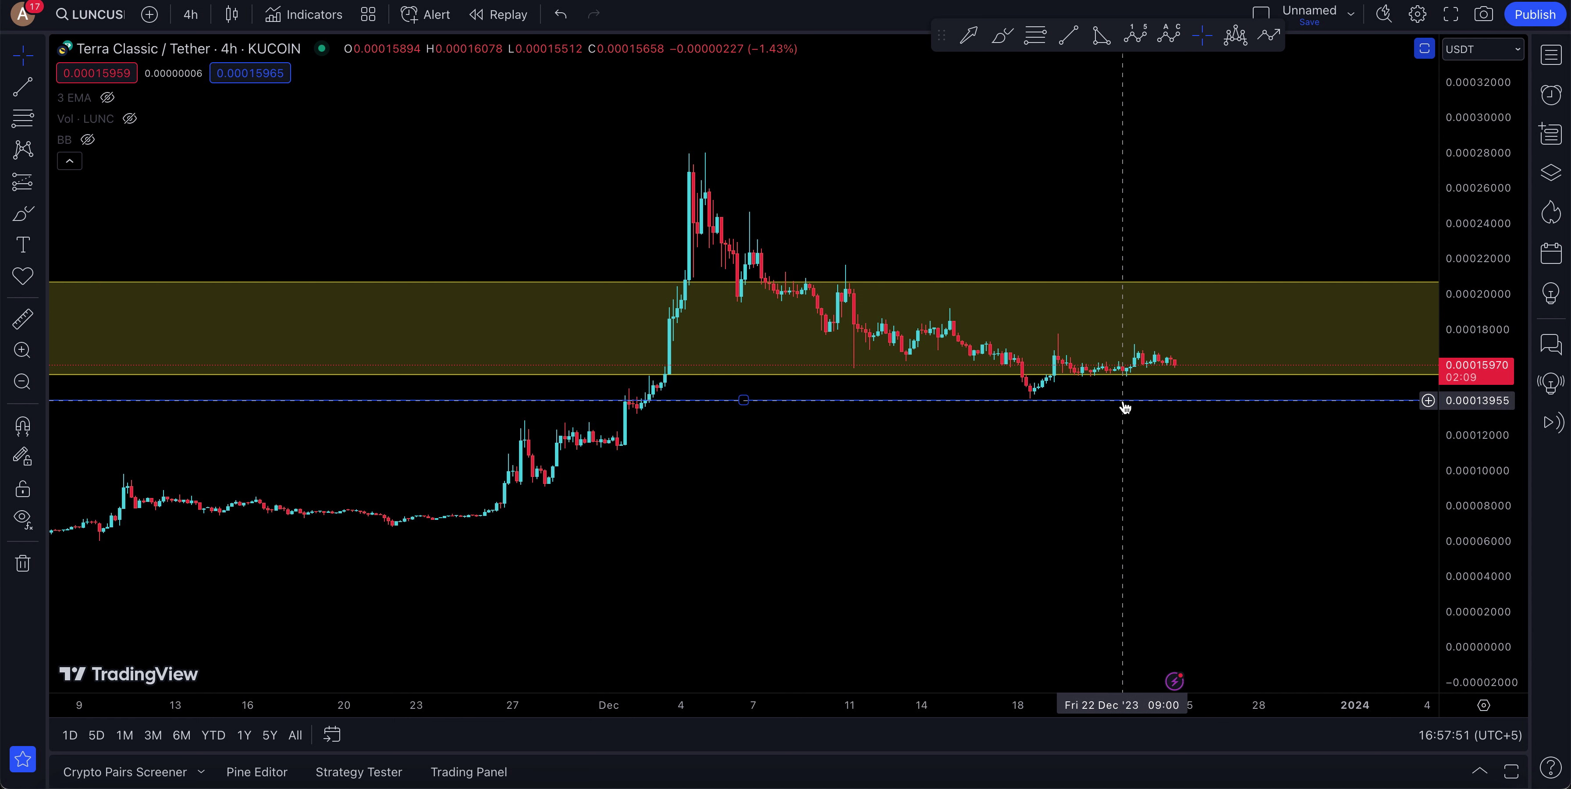
# Rescale the price axis and pan so the full rally and peak sit above the yellow zone
pyautogui.moveTo(1454, 523); pyautogui.dragTo(1457, 174)
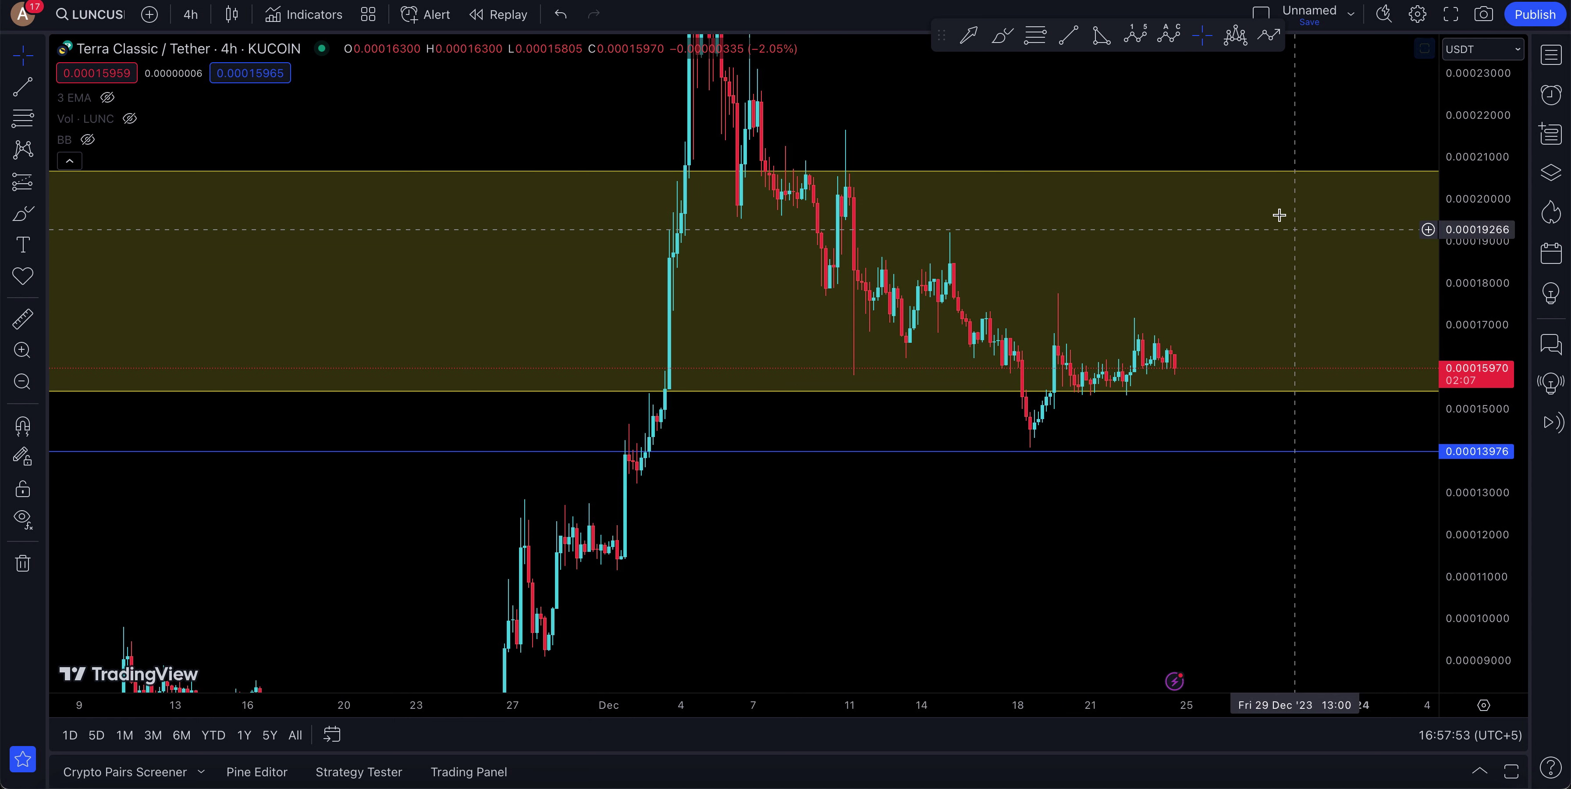
pyautogui.moveTo(1332, 119); pyautogui.dragTo(1172, 235)
pyautogui.moveTo(1488, 323); pyautogui.dragTo(1487, 372)
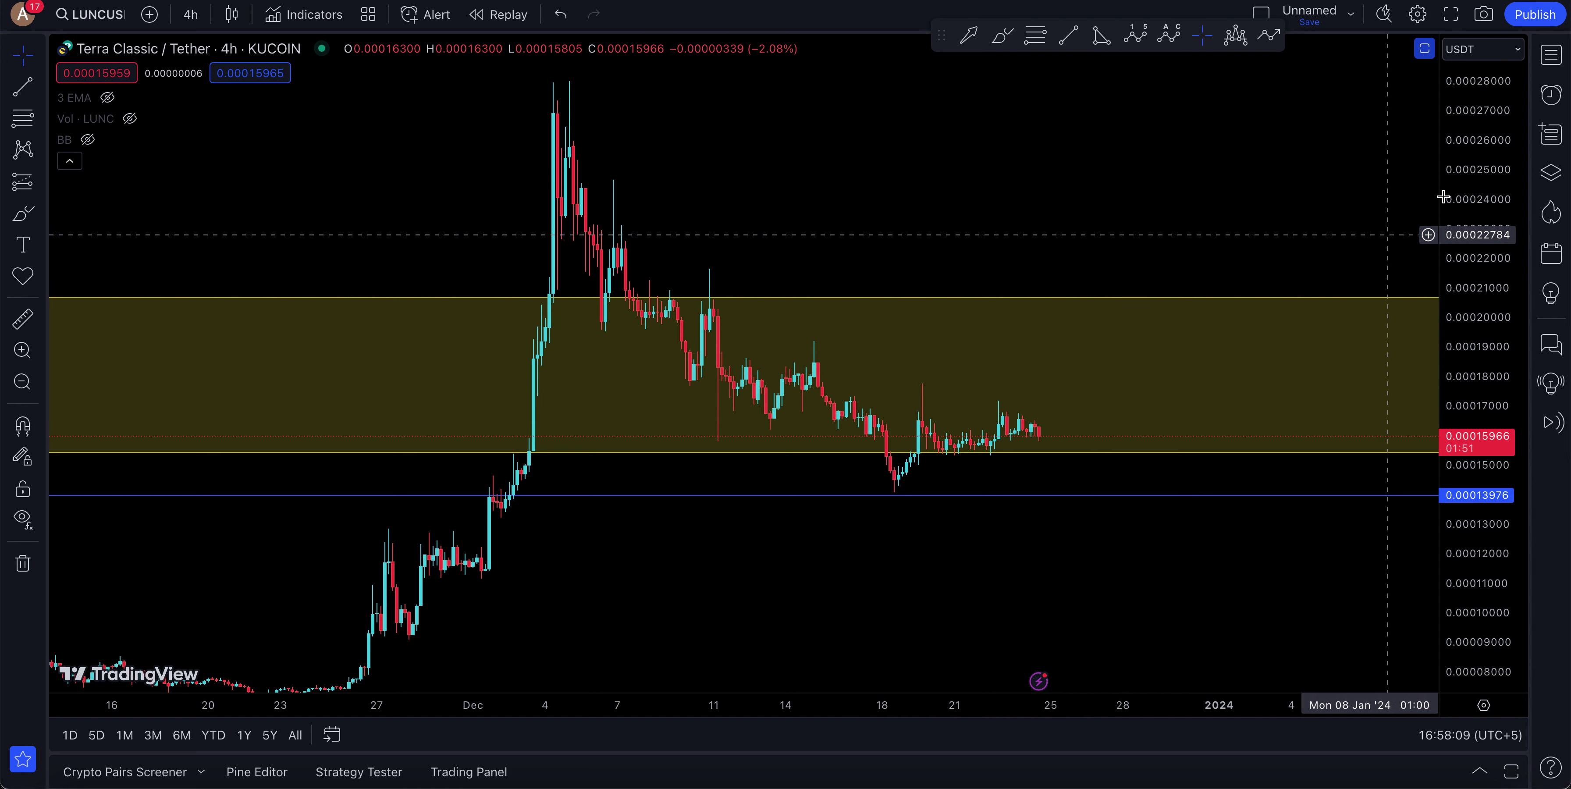
pyautogui.moveTo(1443, 196); pyautogui.dragTo(1482, 354)
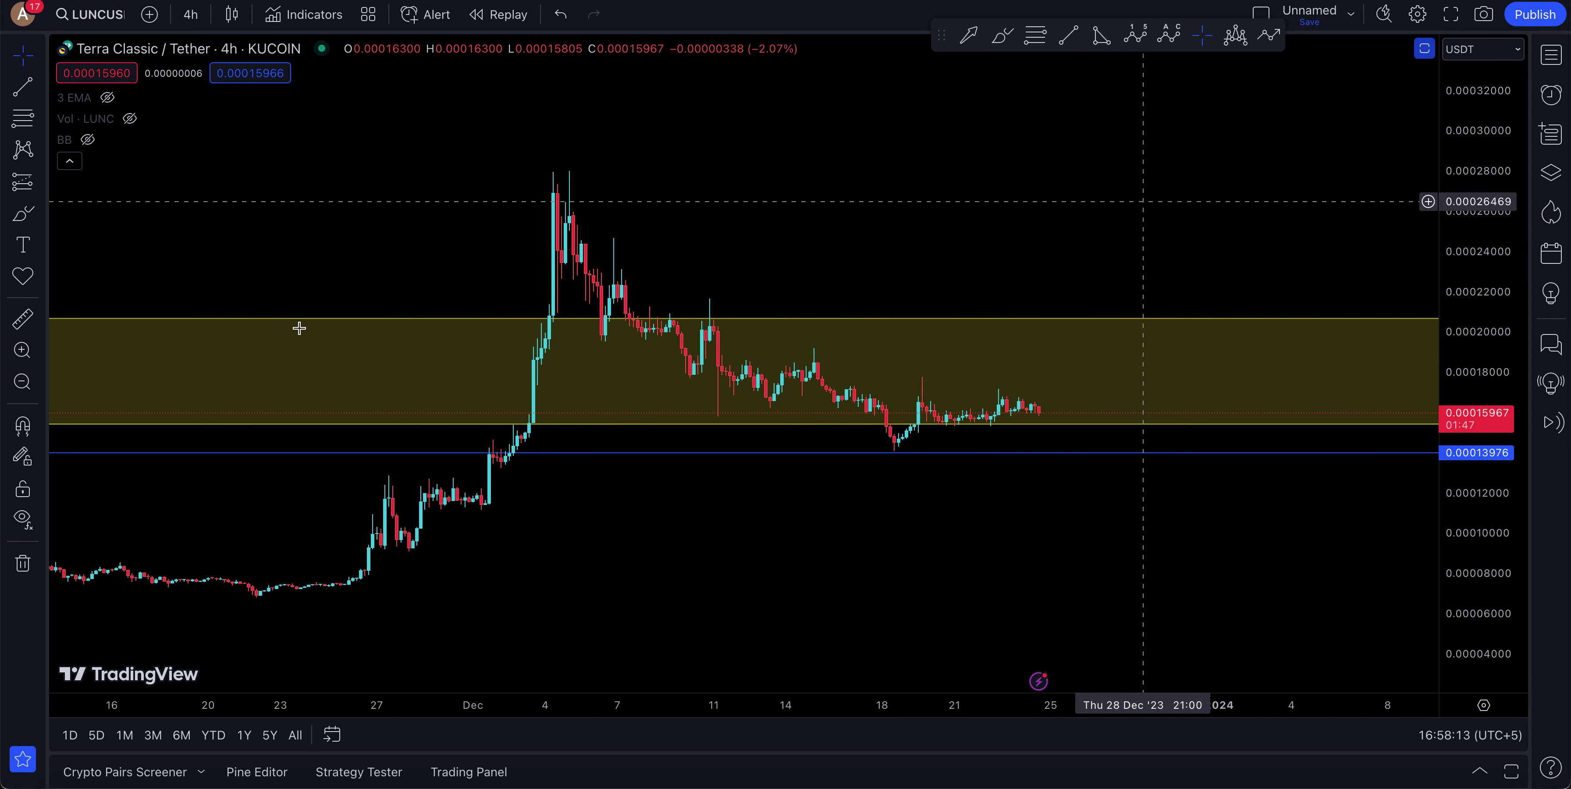
pyautogui.click(22, 213)
pyautogui.moveTo(335, 579)
pyautogui.mouseDown()
pyautogui.moveTo(366, 573)
pyautogui.moveTo(530, 287)
pyautogui.moveTo(946, 508)
pyautogui.mouseUp()
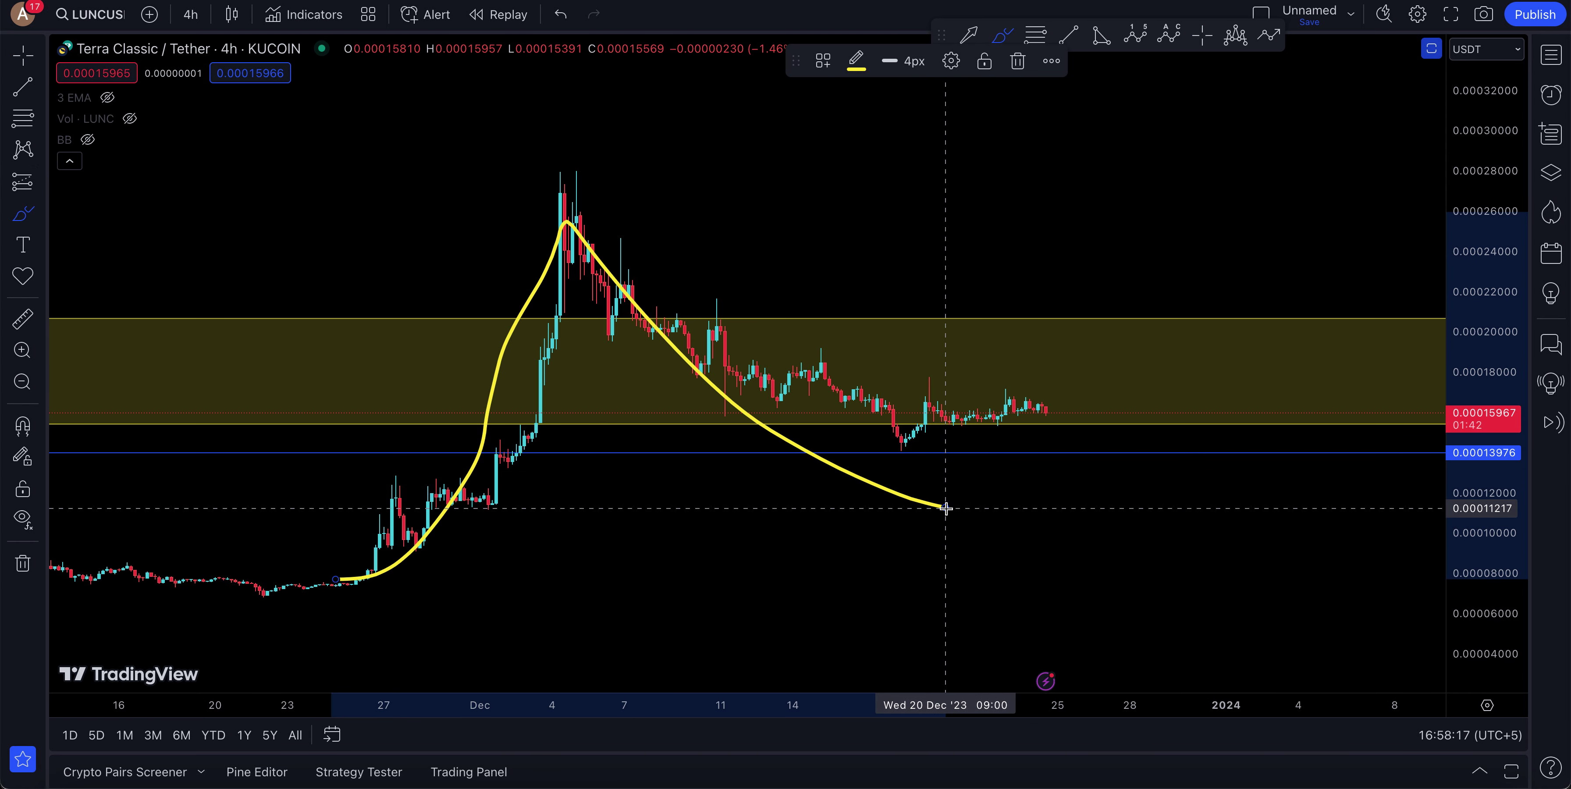
pyautogui.hotkey('ctrl', 'z')
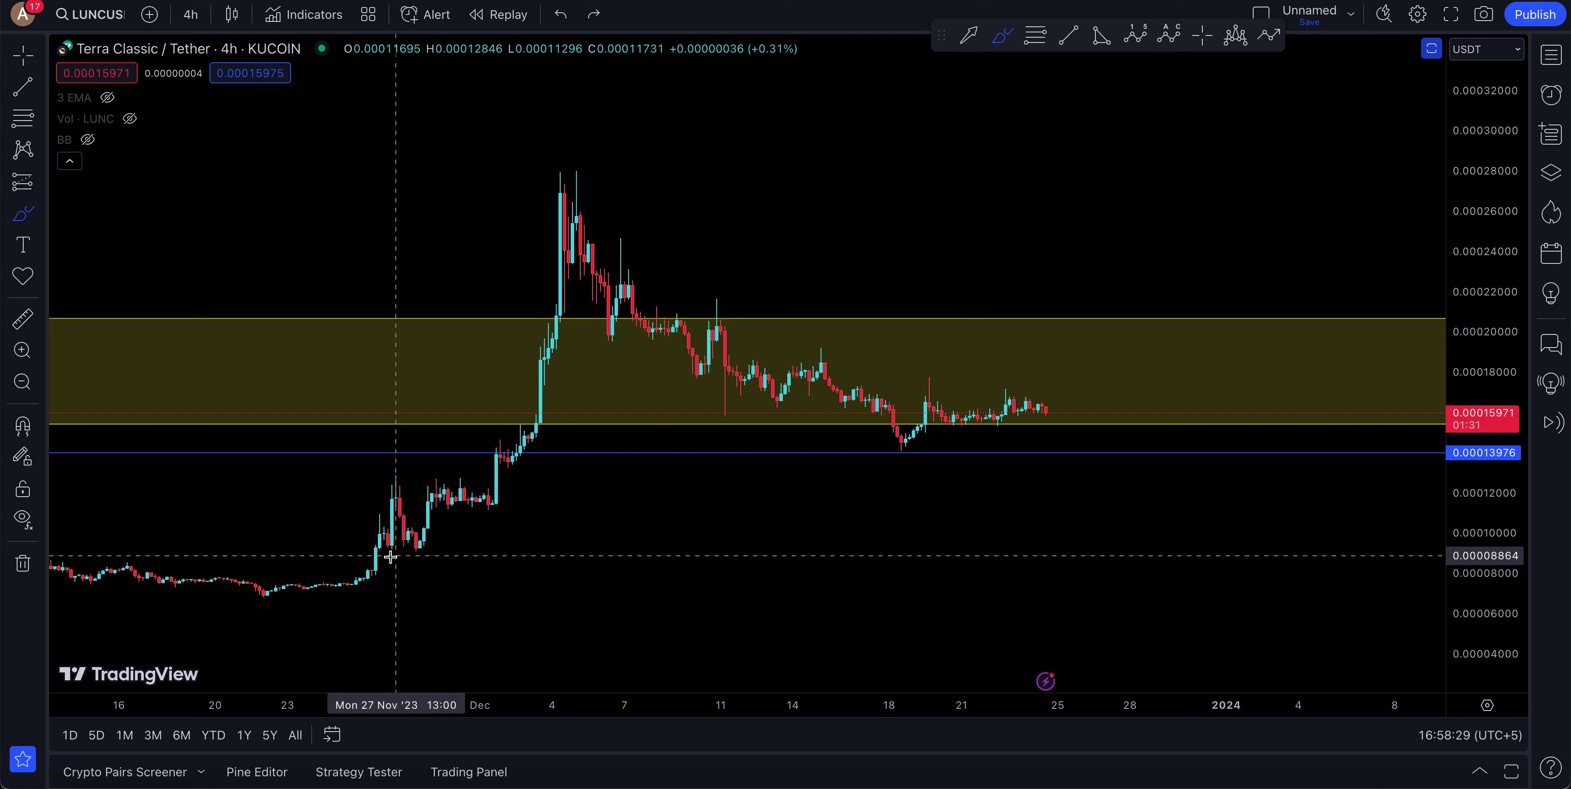
pyautogui.moveTo(338, 586)
pyautogui.mouseDown()
pyautogui.moveTo(561, 185)
pyautogui.moveTo(869, 407)
pyautogui.moveTo(986, 416)
pyautogui.mouseUp()
pyautogui.hotkey('ctrl', 'z')
pyautogui.moveTo(330, 585)
pyautogui.mouseDown()
pyautogui.moveTo(421, 507)
pyautogui.moveTo(569, 200)
pyautogui.mouseUp()
pyautogui.moveTo(726, 346); pyautogui.dragTo(965, 421)
pyautogui.hotkey('ctrl', 'z')
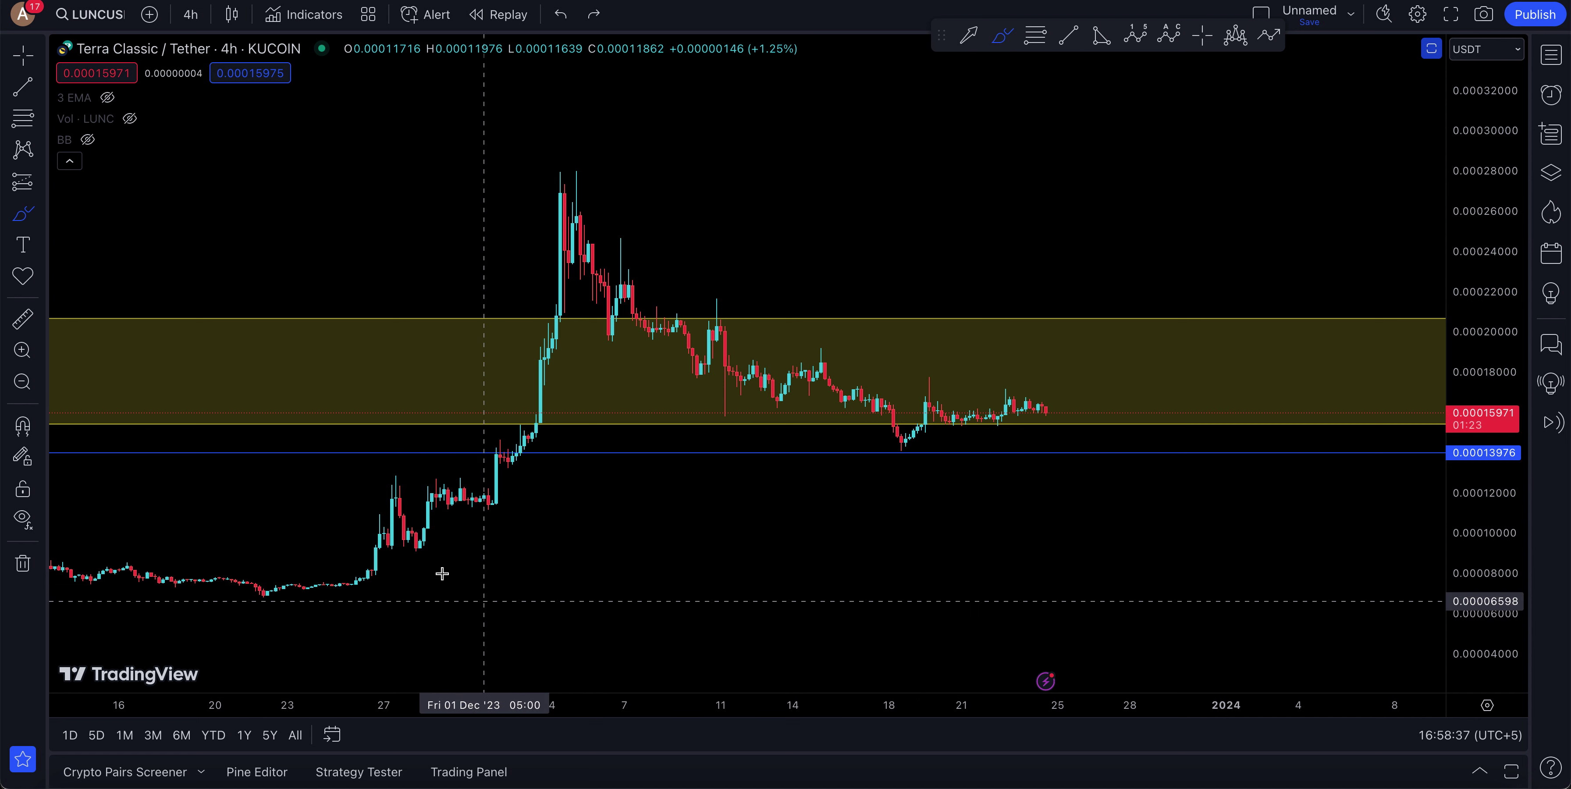
pyautogui.moveTo(357, 579)
pyautogui.mouseDown()
pyautogui.moveTo(388, 471)
pyautogui.moveTo(420, 546)
pyautogui.moveTo(383, 485)
pyautogui.moveTo(415, 552)
pyautogui.moveTo(363, 564)
pyautogui.mouseUp()
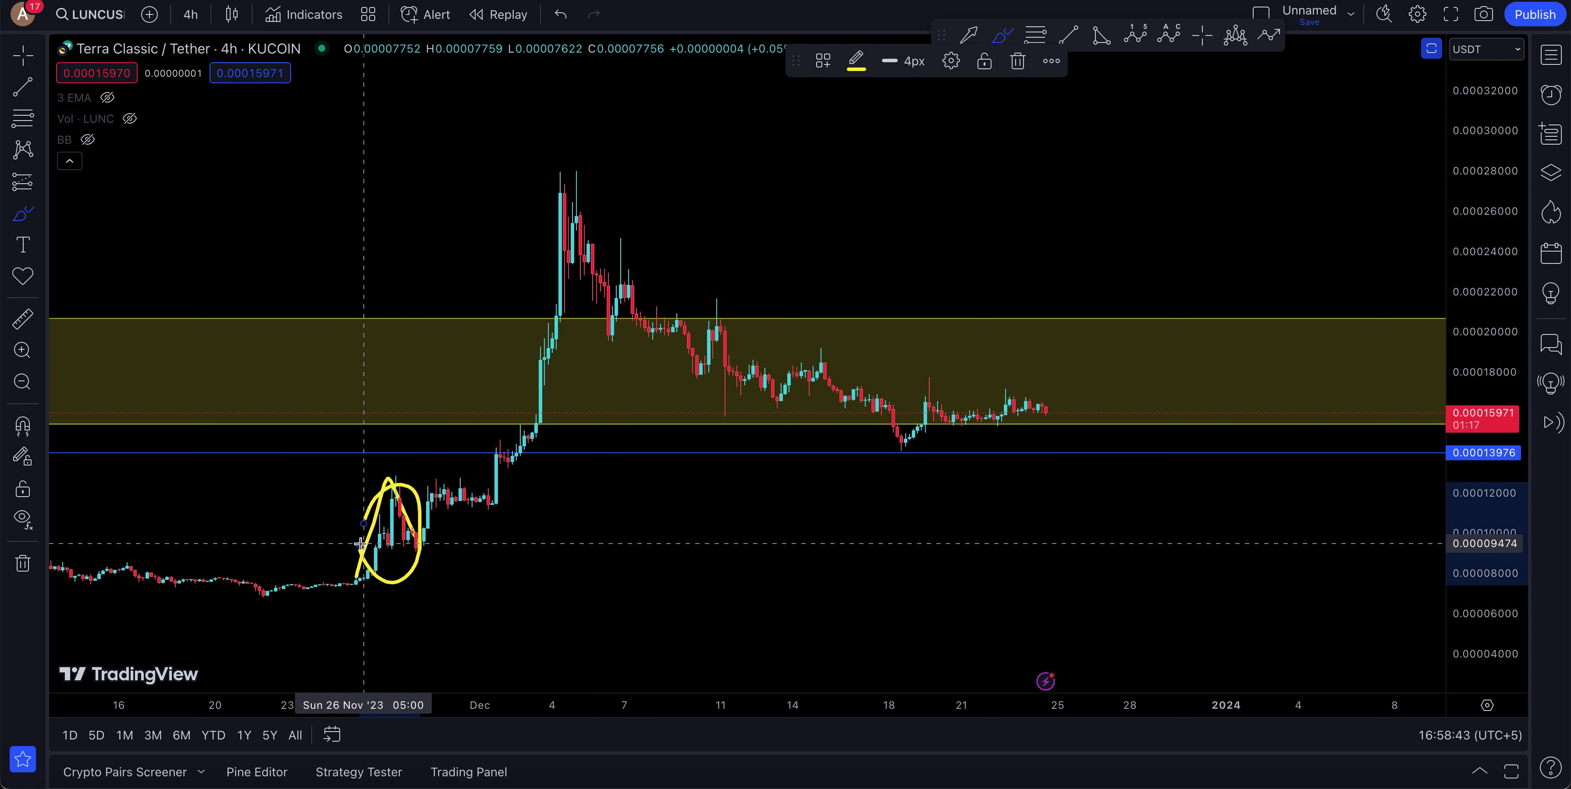
pyautogui.press('super+z')
pyautogui.press('super+z')
pyautogui.click(389, 482)
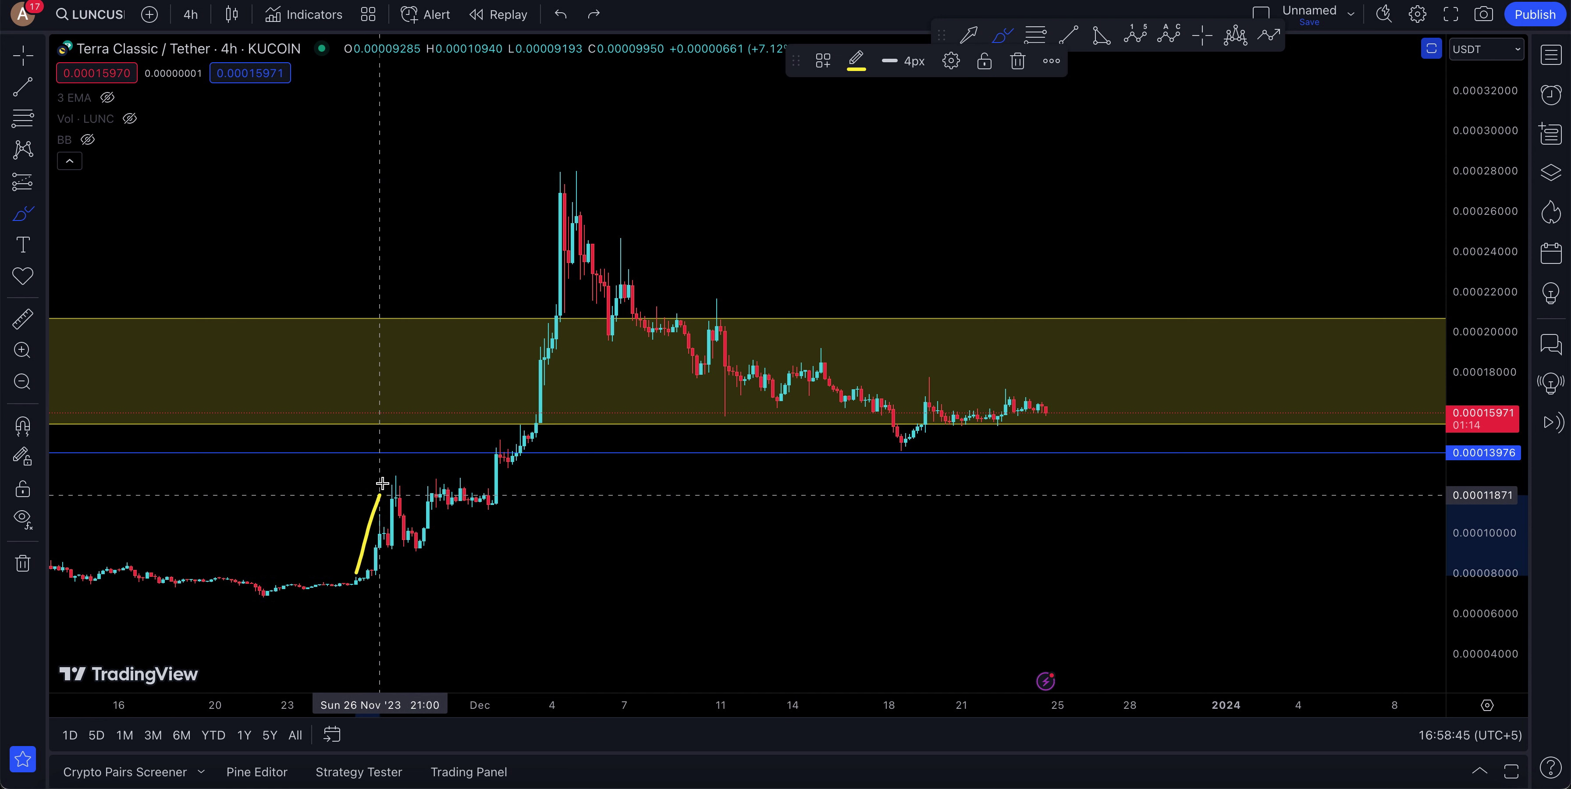
pyautogui.moveTo(389, 473)
pyautogui.mouseDown()
pyautogui.moveTo(422, 549)
pyautogui.moveTo(452, 498)
pyautogui.moveTo(500, 486)
pyautogui.moveTo(532, 410)
pyautogui.mouseUp()
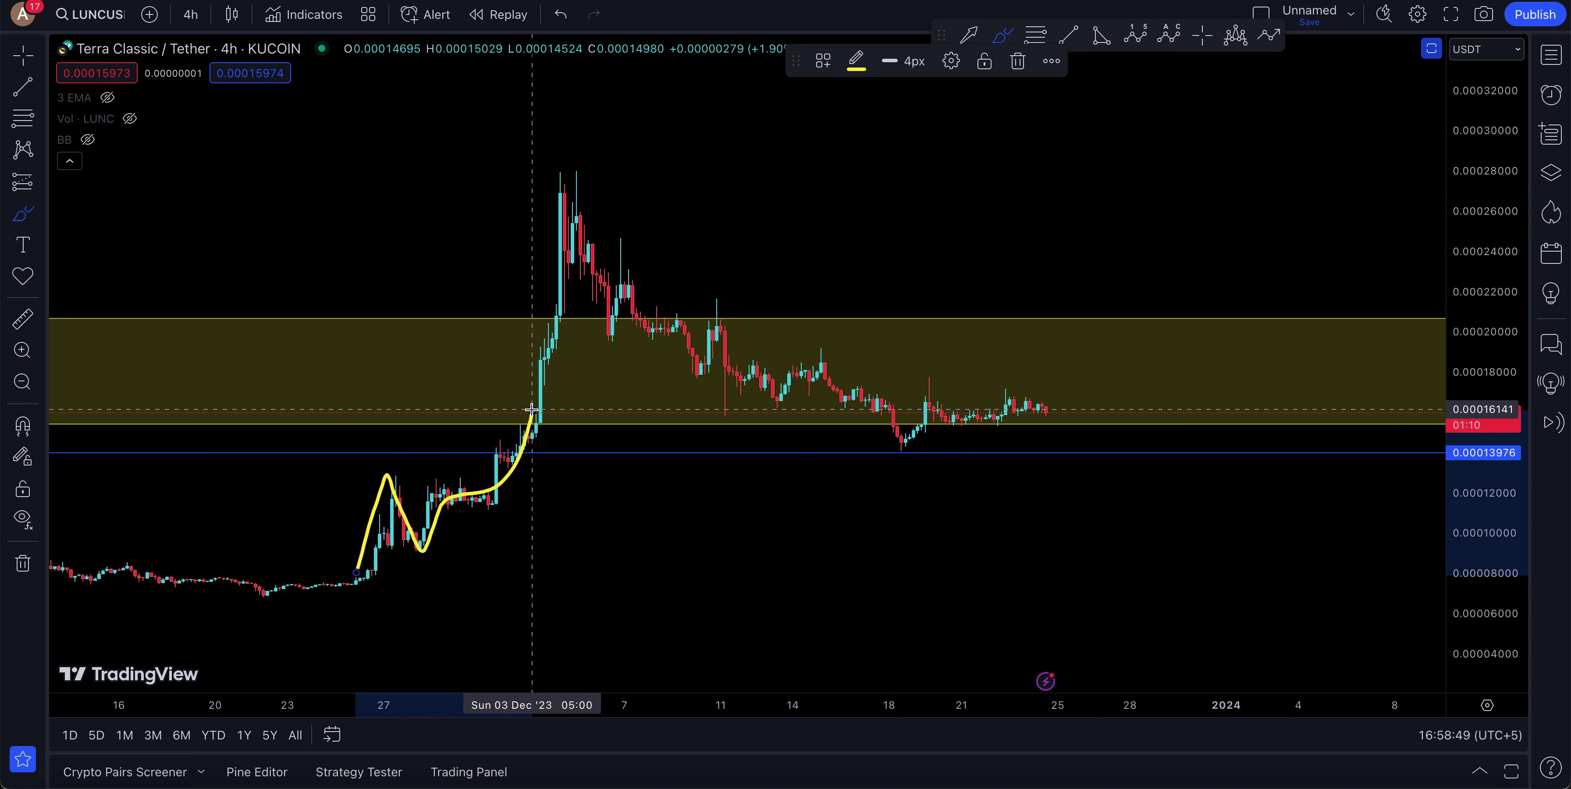
pyautogui.press('super+z')
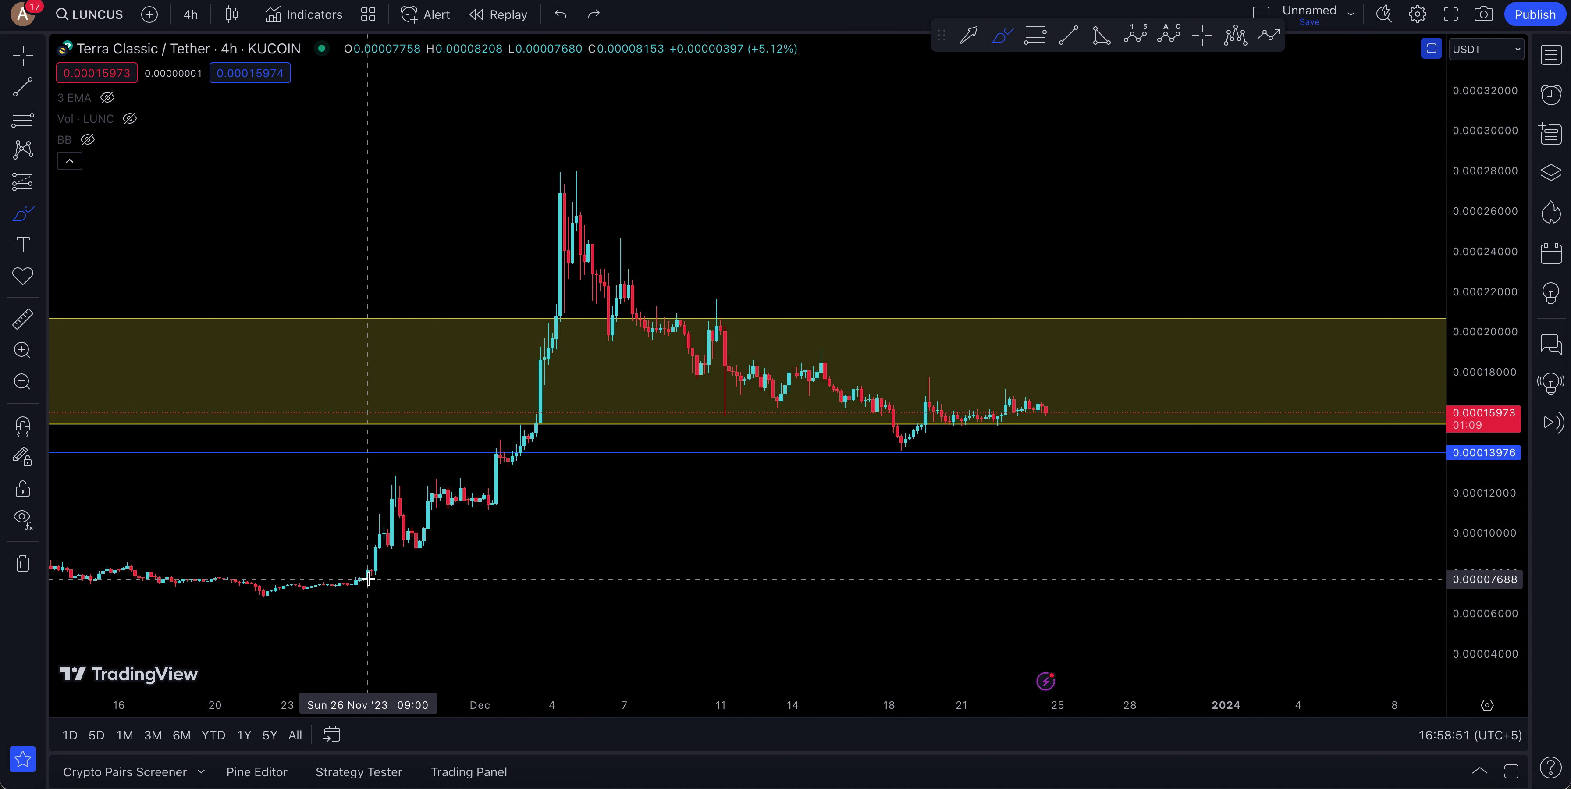
pyautogui.moveTo(368, 578)
pyautogui.mouseDown()
pyautogui.moveTo(566, 201)
pyautogui.moveTo(901, 393)
pyautogui.moveTo(1031, 426)
pyautogui.moveTo(1094, 336)
pyautogui.moveTo(1165, 110)
pyautogui.mouseUp()
pyautogui.press('super+z')
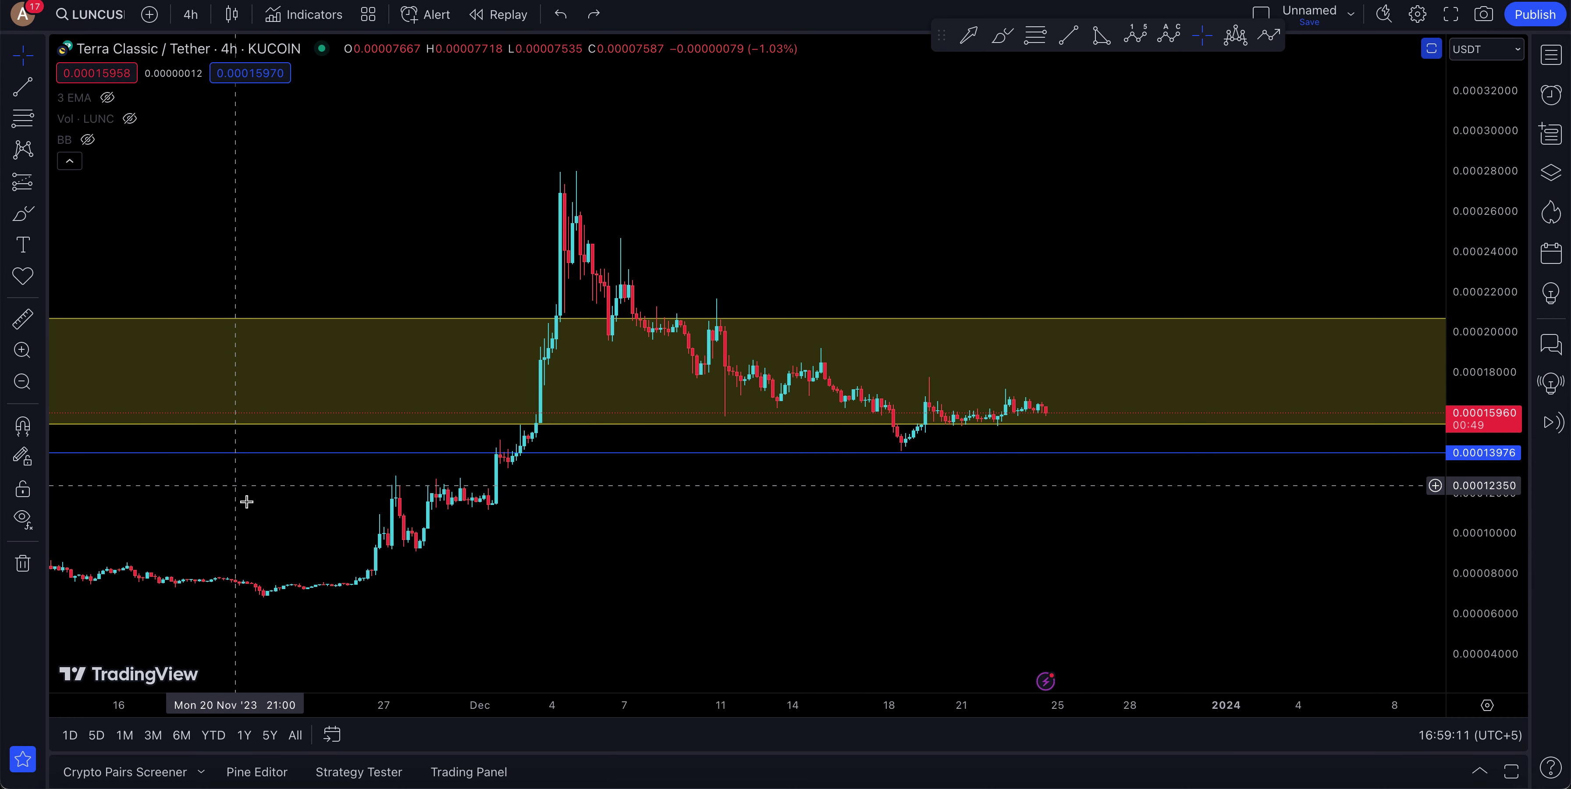
# Sketch a trial freehand stroke up the rally and undo it
pyautogui.click(23, 213)
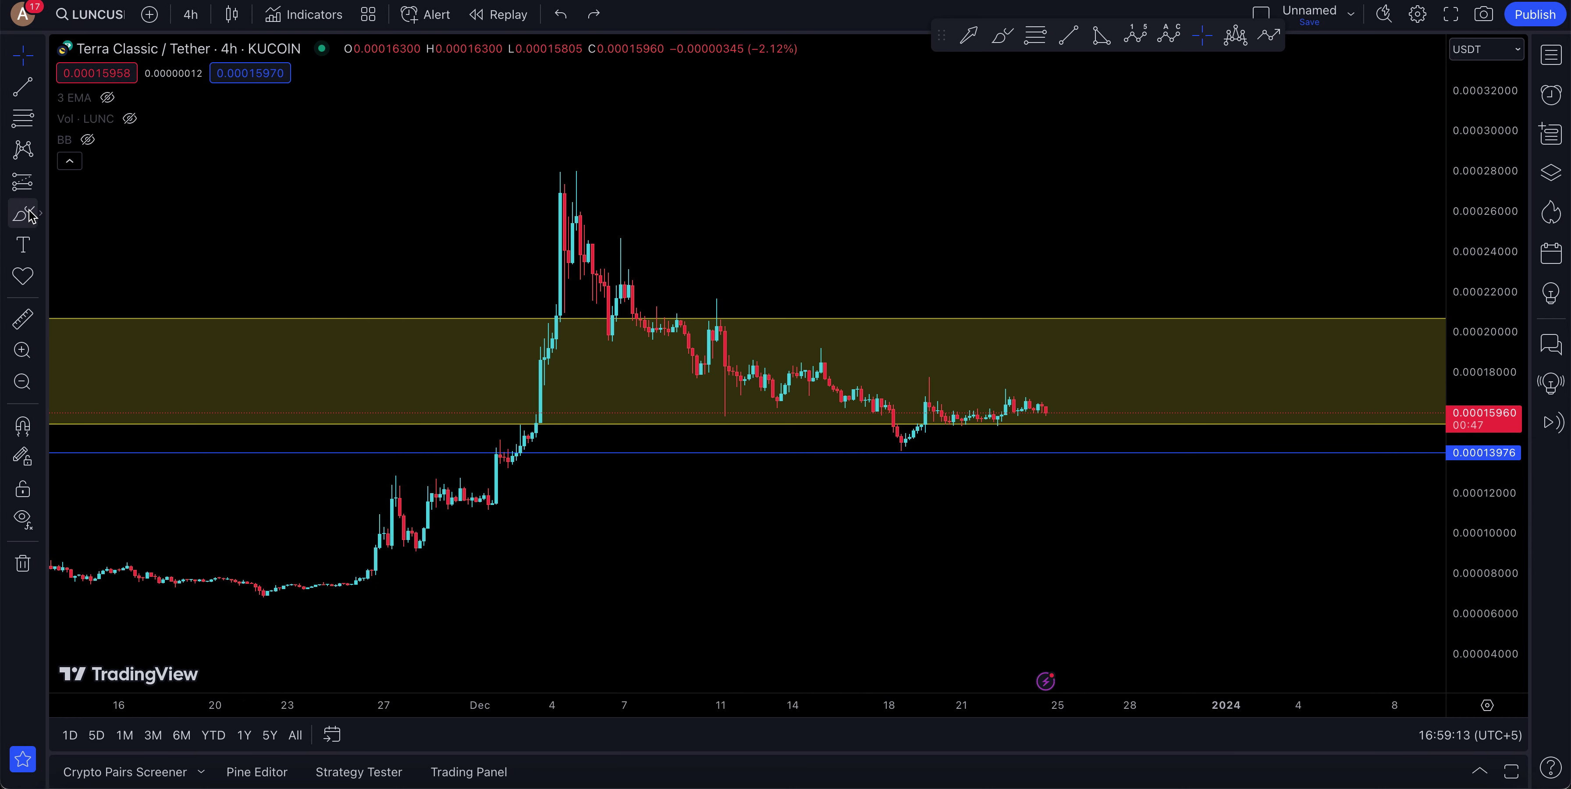
pyautogui.moveTo(310, 555)
pyautogui.mouseDown()
pyautogui.moveTo(424, 413)
pyautogui.moveTo(526, 213)
pyautogui.mouseUp()
pyautogui.hotkey('ctrl', 'z')
# Draw a red arrow up the rally to the December peak and another down toward the zone
pyautogui.click(970, 35)
pyautogui.click(323, 552)
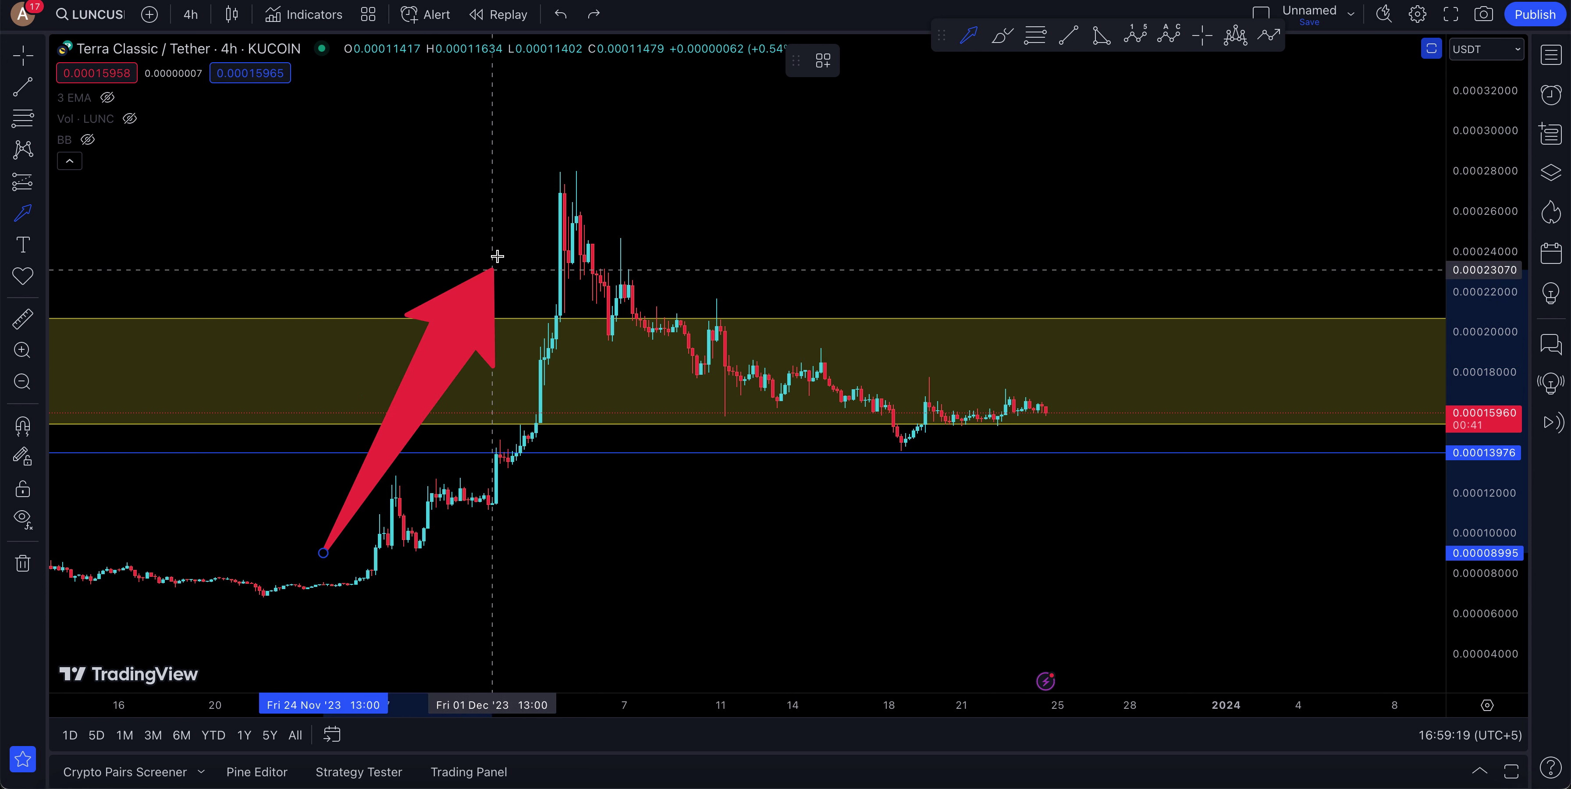
pyautogui.click(513, 223)
pyautogui.click(970, 35)
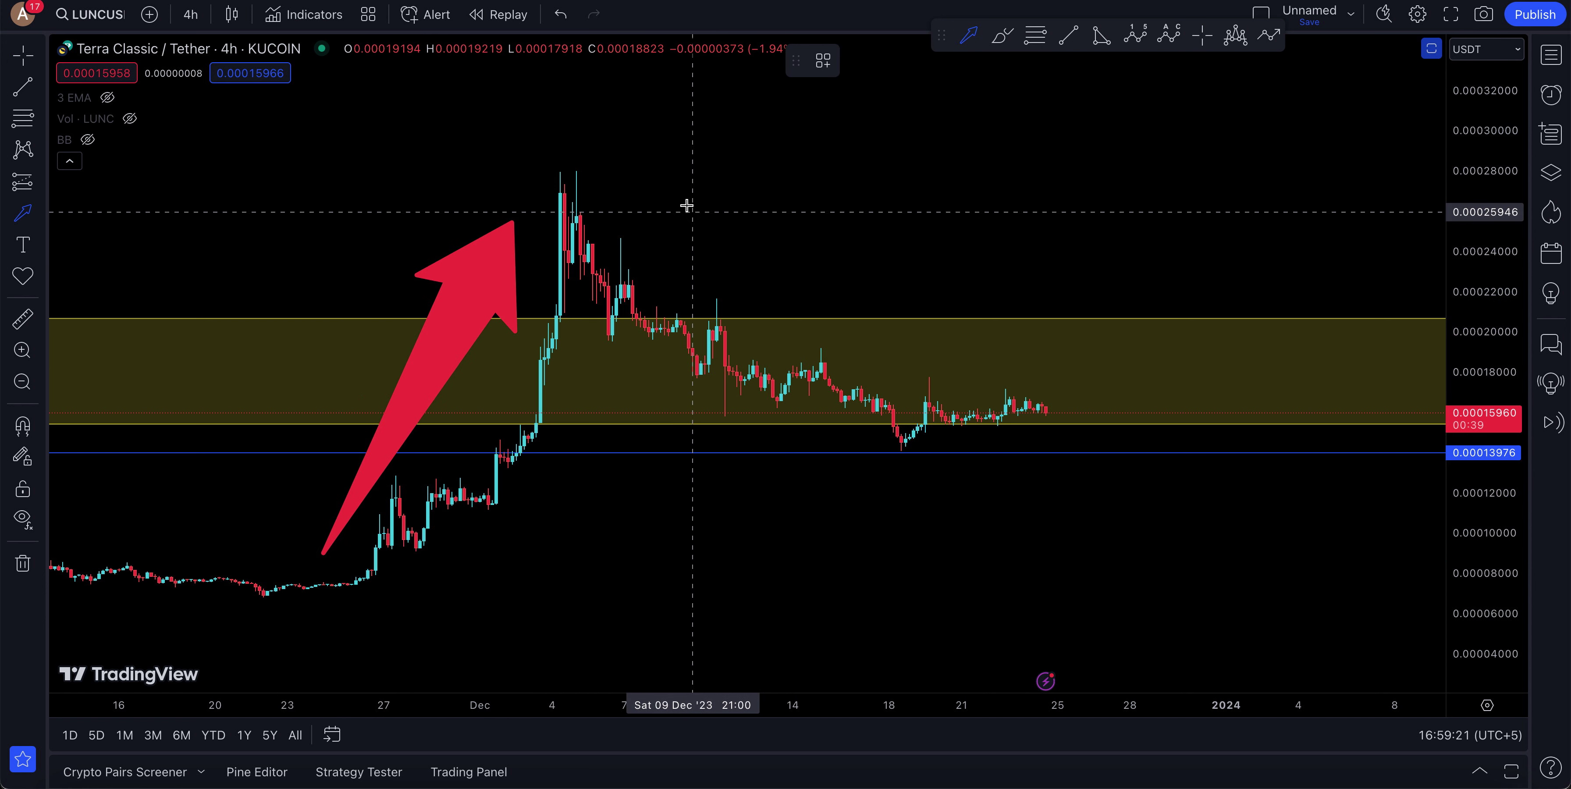
pyautogui.click(672, 177)
pyautogui.click(861, 326)
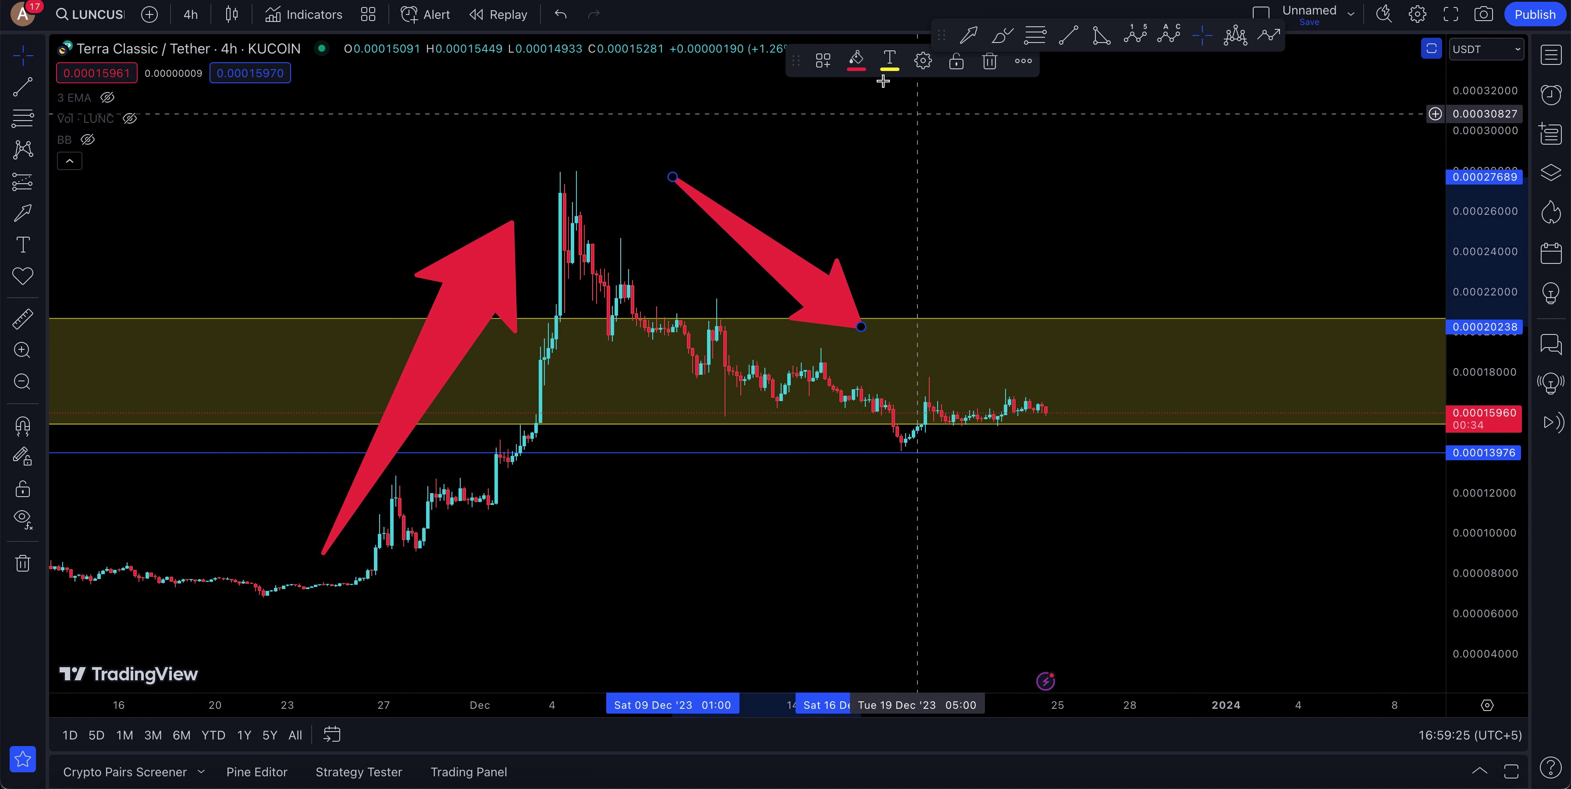
pyautogui.click(21, 86)
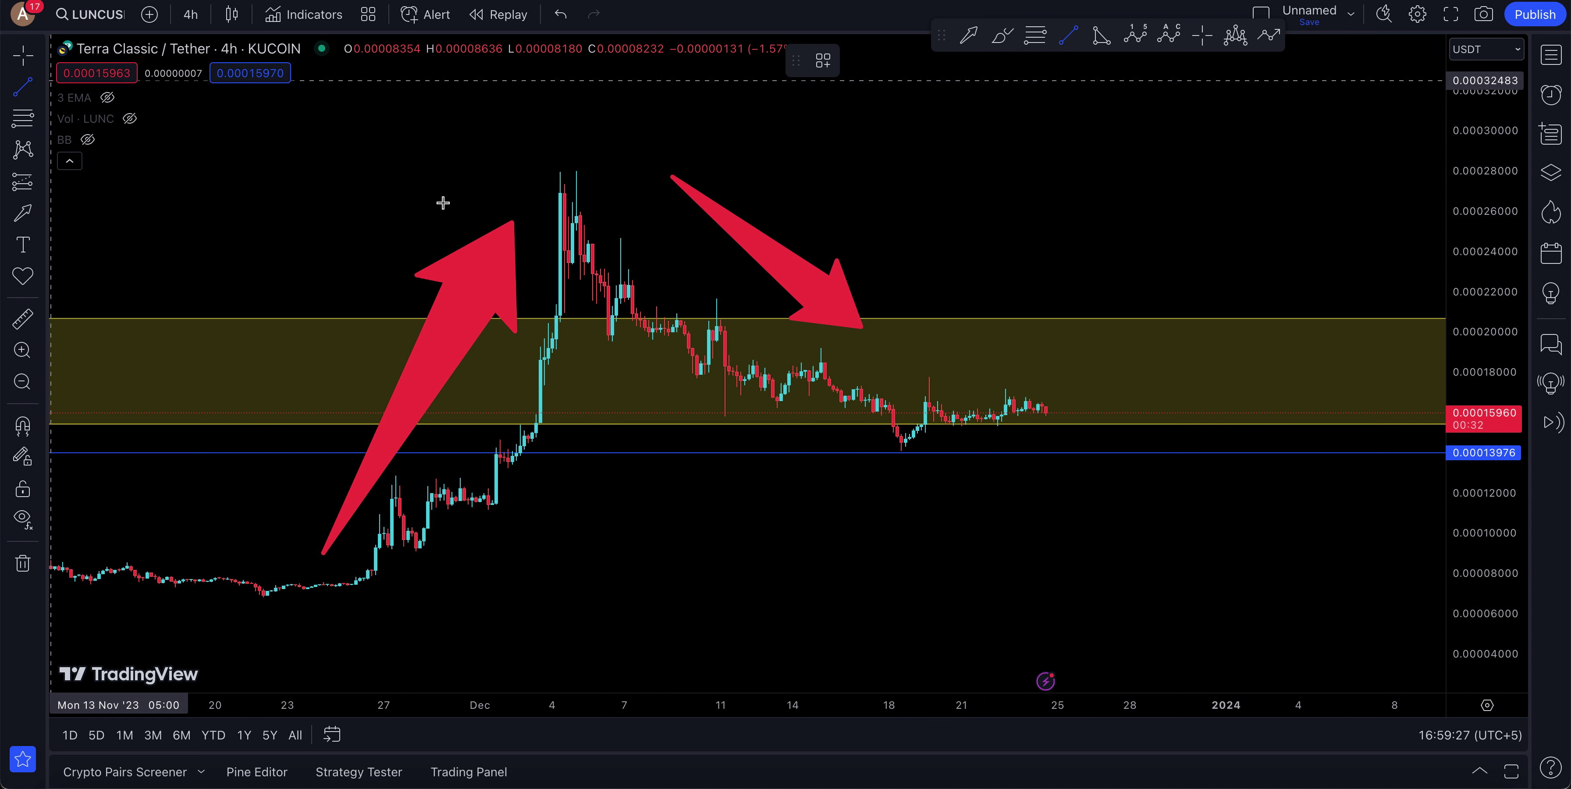
# Draw two trend lines from the peak area, one level and one down the decline
pyautogui.click(539, 257)
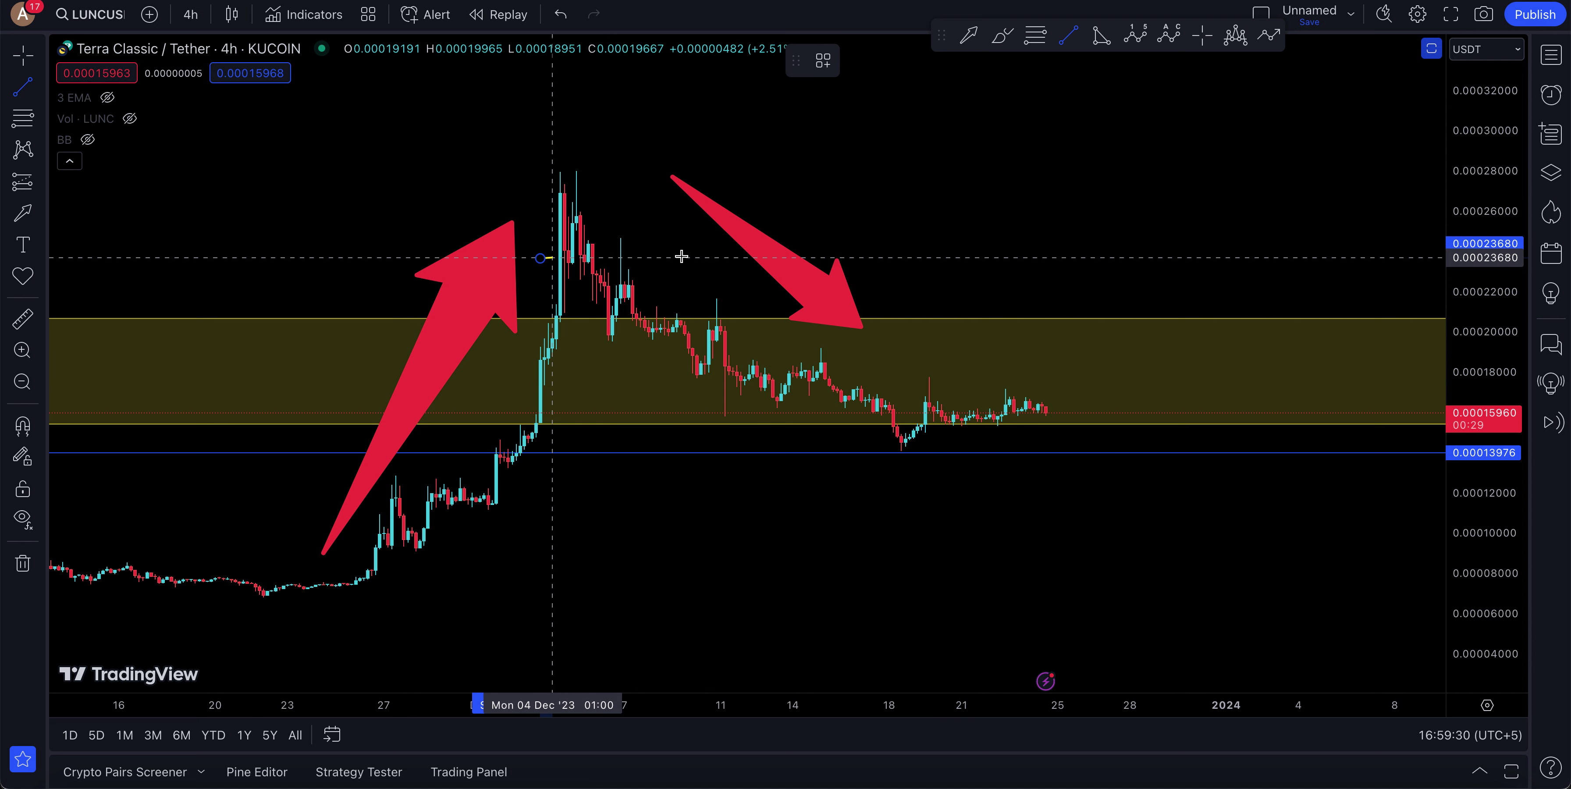
pyautogui.click(712, 256)
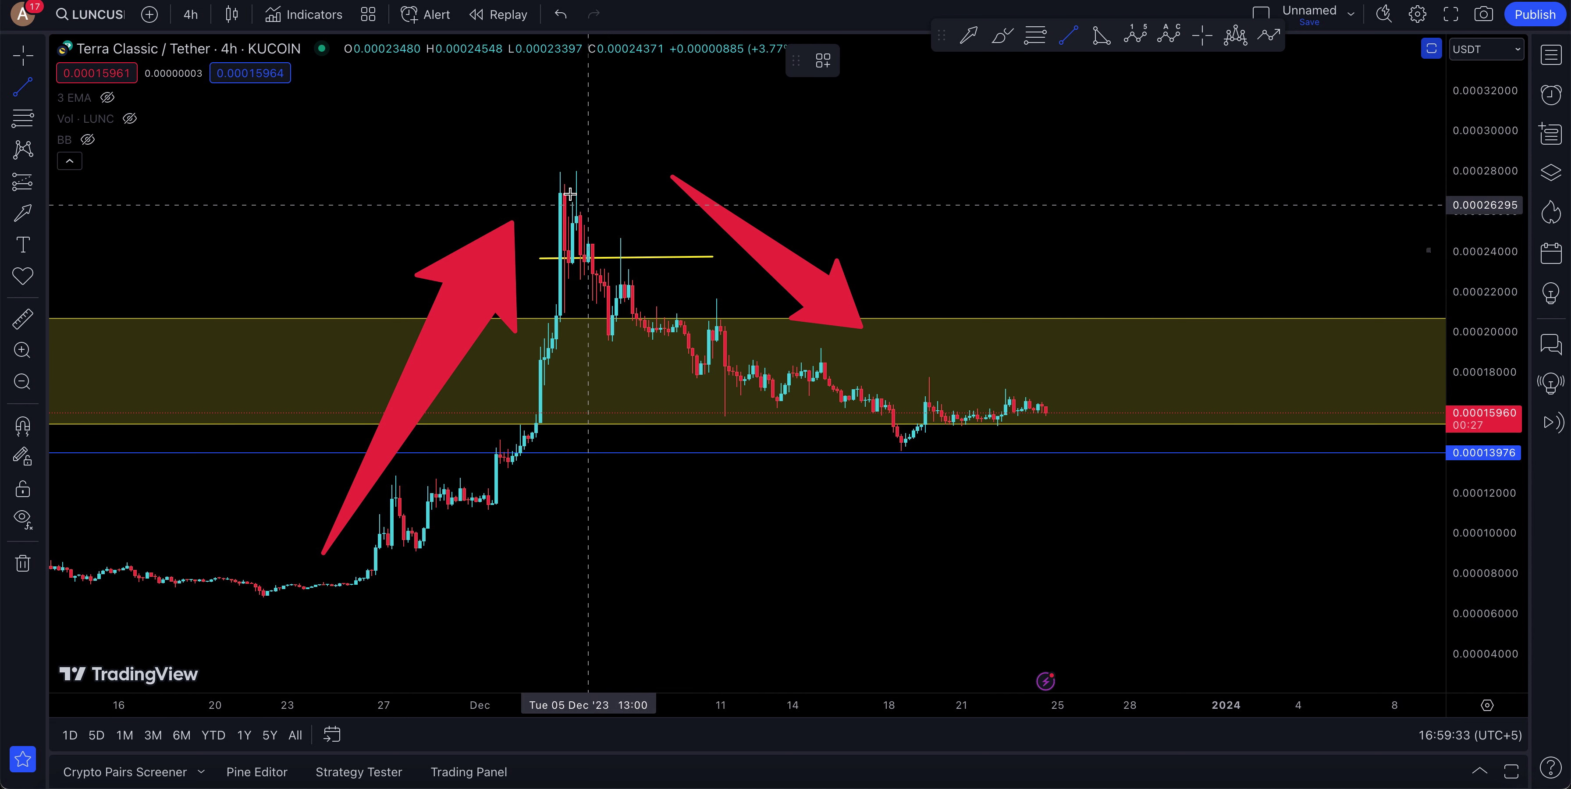
pyautogui.click(548, 177)
pyautogui.click(611, 259)
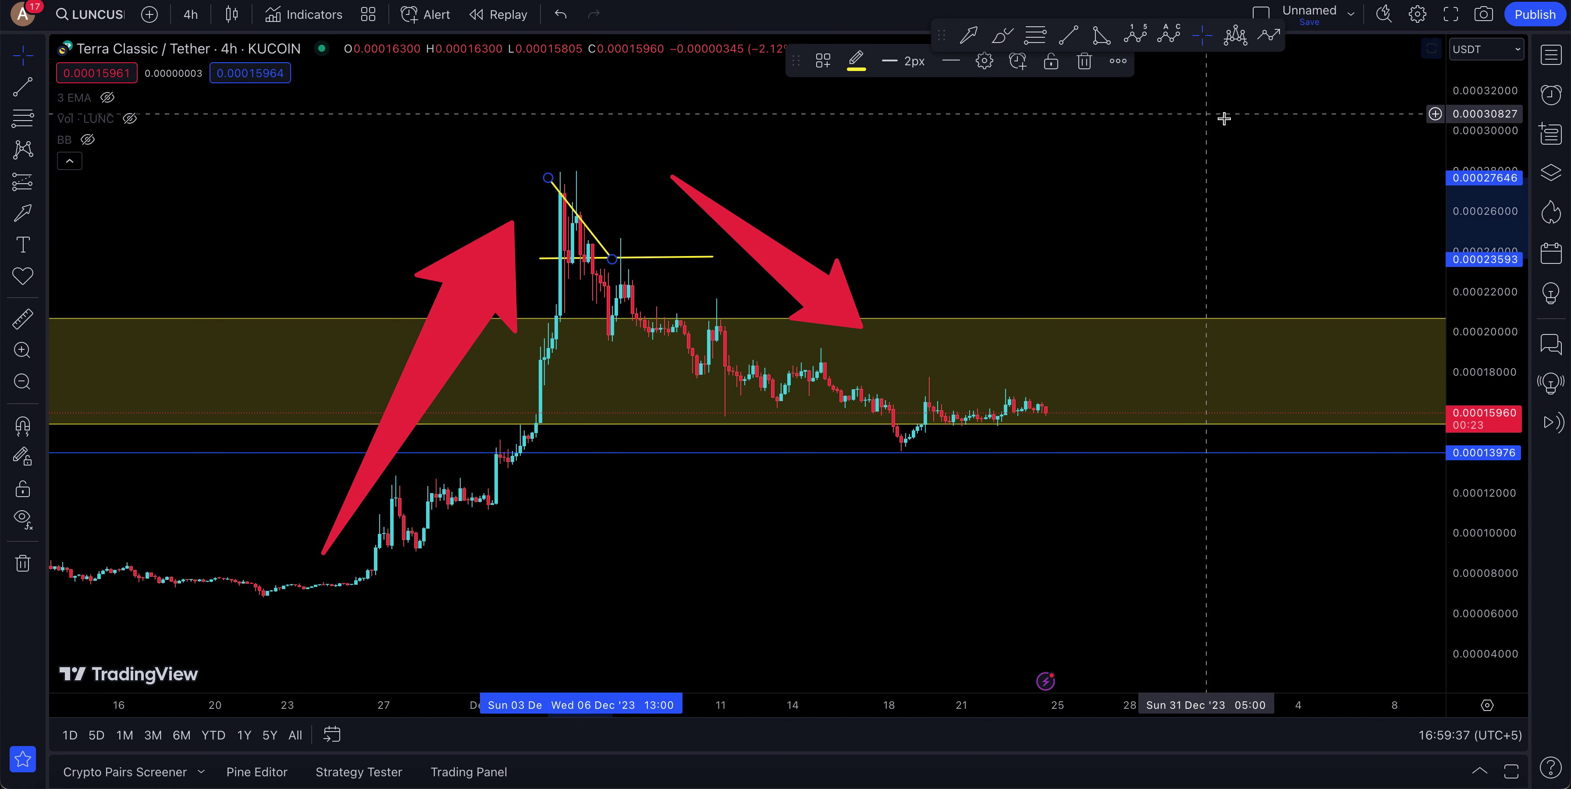
# Sketch a yellow freehand line up the rally, then undo the freehand strokes
pyautogui.click(1001, 37)
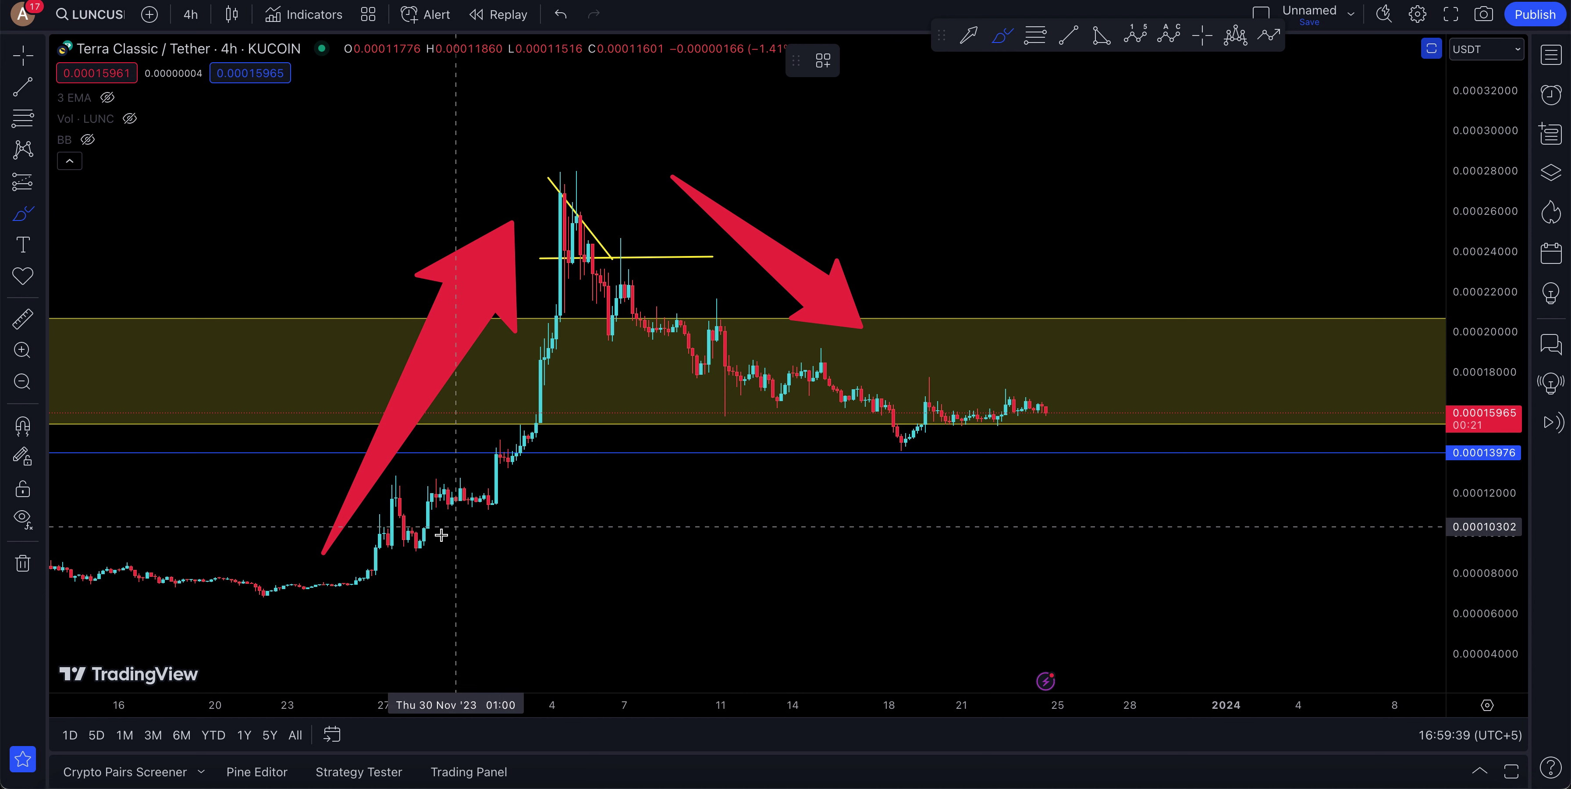
pyautogui.moveTo(400, 548)
pyautogui.mouseDown()
pyautogui.moveTo(677, 227)
pyautogui.moveTo(627, 272)
pyautogui.moveTo(750, 373)
pyautogui.mouseUp()
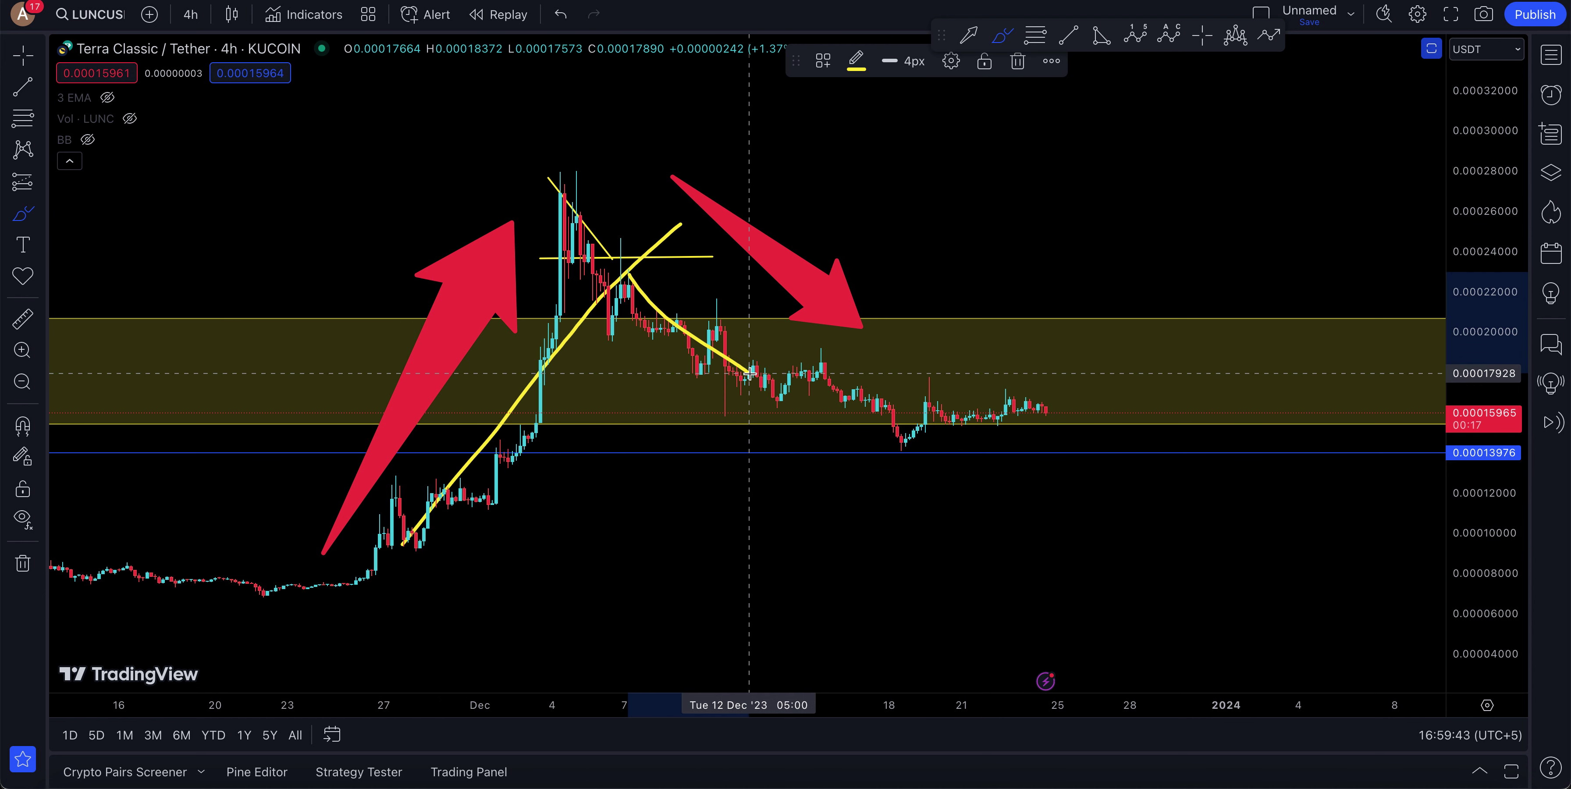
pyautogui.hotkey('ctrl', 'z')
pyautogui.hotkey('ctrl', 'z')
pyautogui.hotkey('ctrl', 'z')
pyautogui.hotkey('ctrl', 'z')
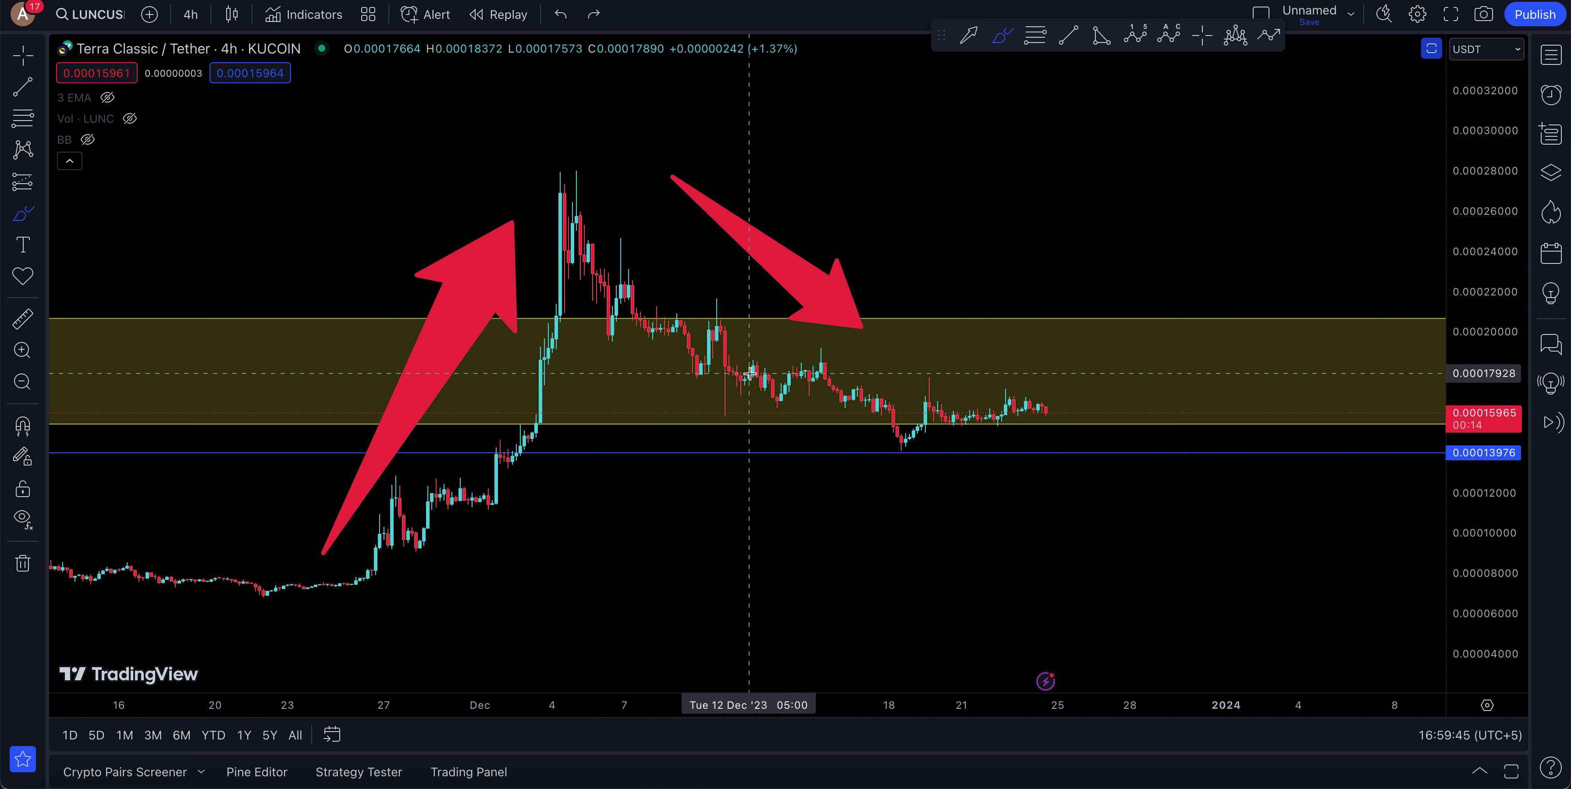
pyautogui.hotkey('alt', 't')
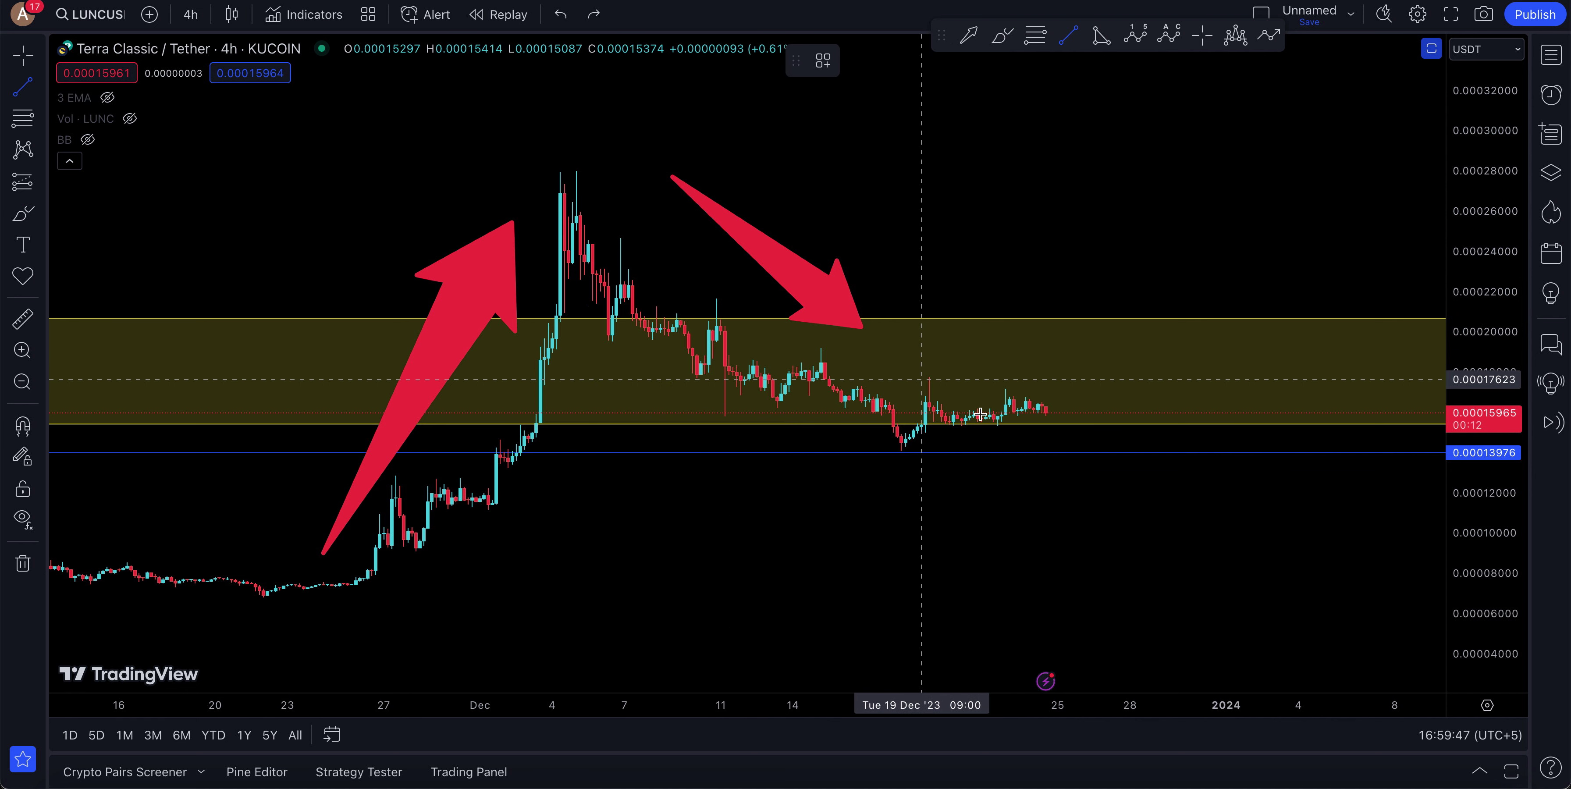
# Draw the trendline from the Dec 4 peak to the blue support line and start a projected path
pyautogui.click(560, 171)
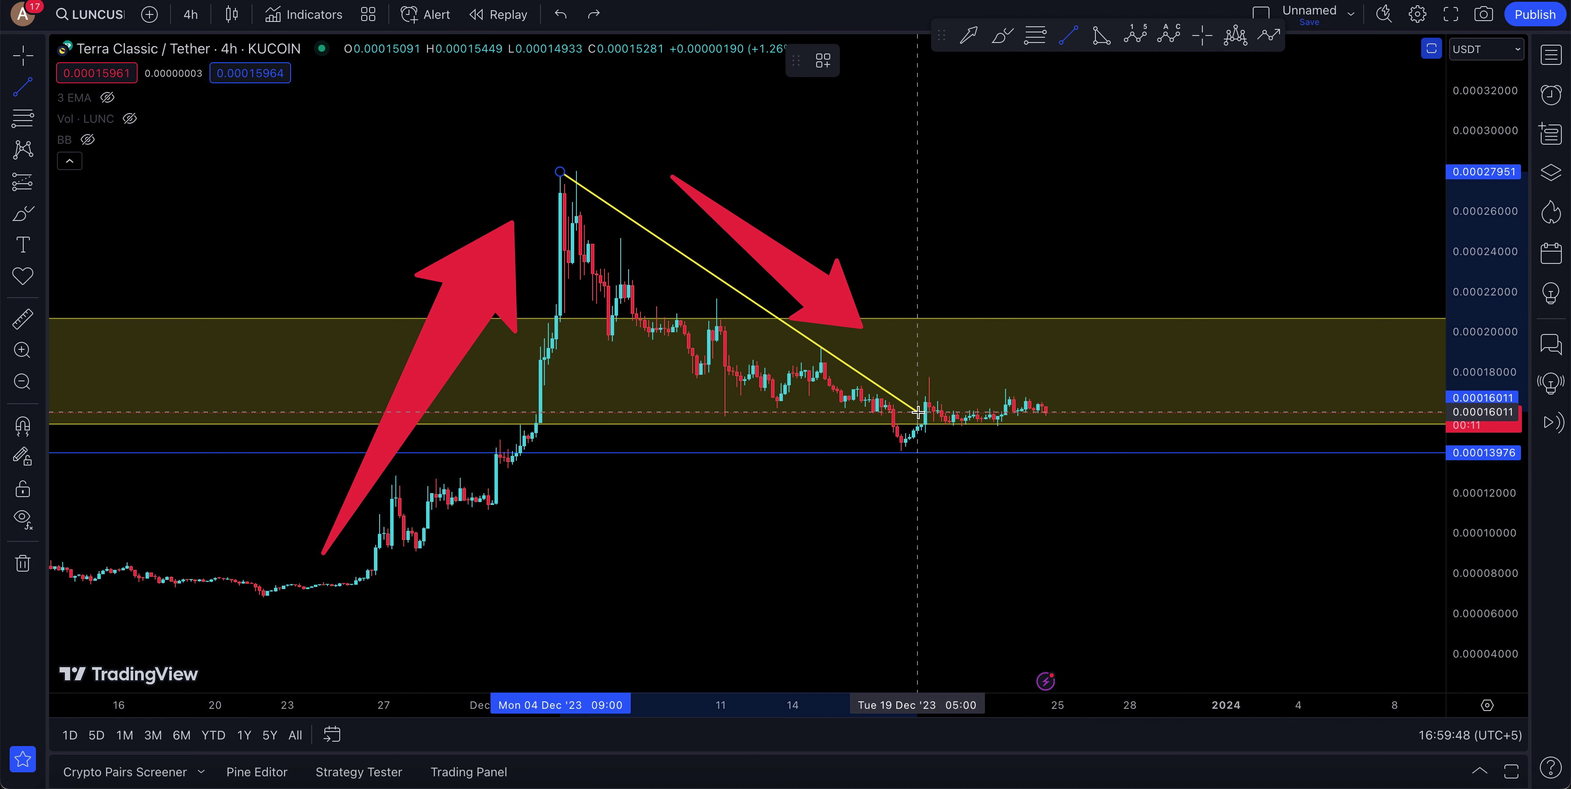
pyautogui.click(998, 459)
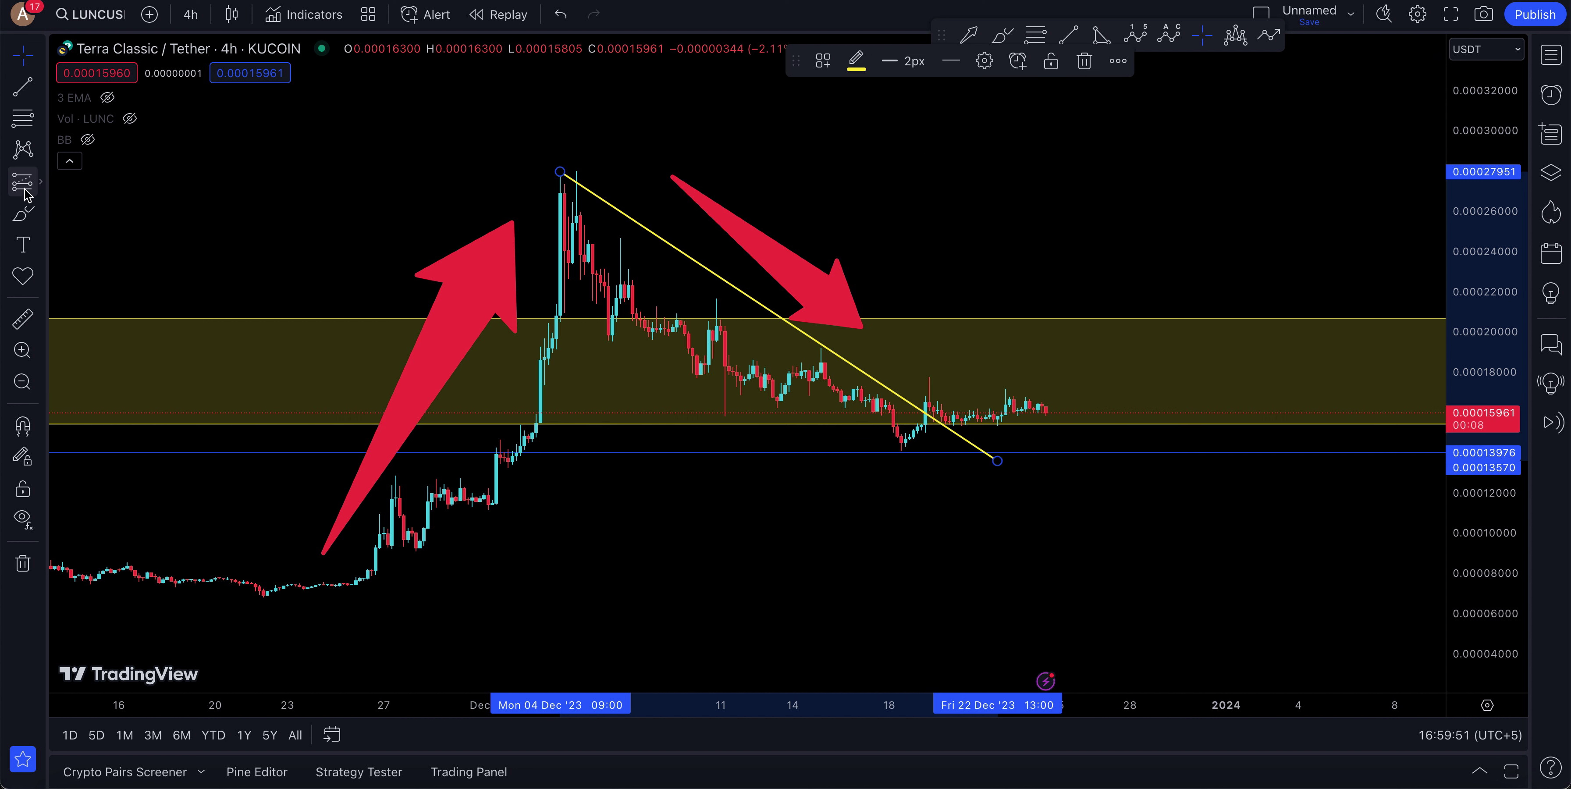
pyautogui.click(22, 214)
pyautogui.moveTo(896, 439)
pyautogui.mouseDown()
pyautogui.moveTo(934, 395)
pyautogui.moveTo(980, 417)
pyautogui.moveTo(1058, 410)
pyautogui.mouseUp()
pyautogui.hotkey('ctrl', 'z')
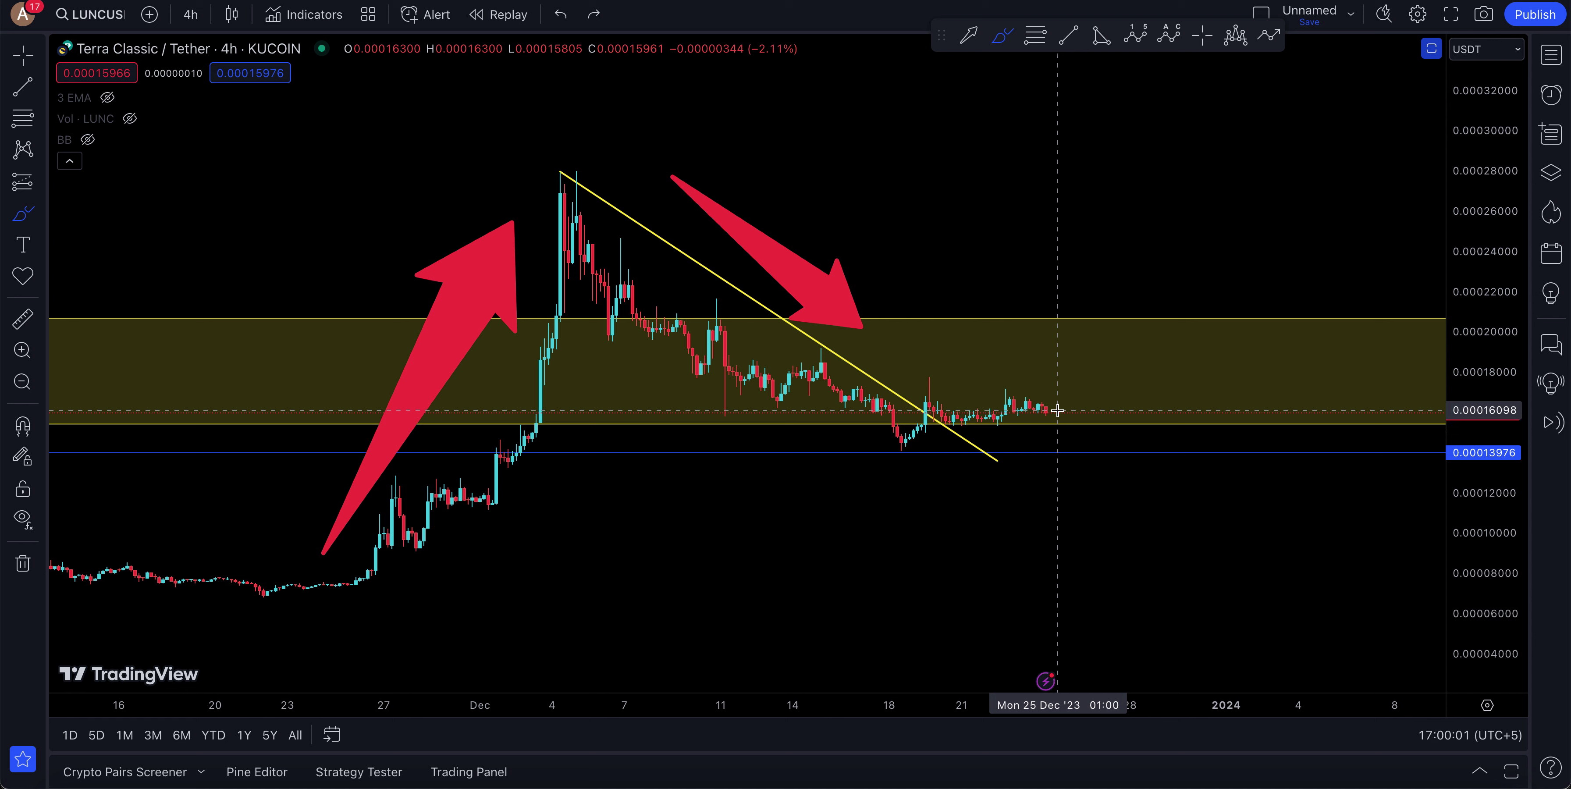
pyautogui.moveTo(902, 441)
pyautogui.mouseDown()
pyautogui.moveTo(939, 402)
pyautogui.moveTo(1159, 409)
pyautogui.moveTo(1202, 161)
pyautogui.mouseUp()
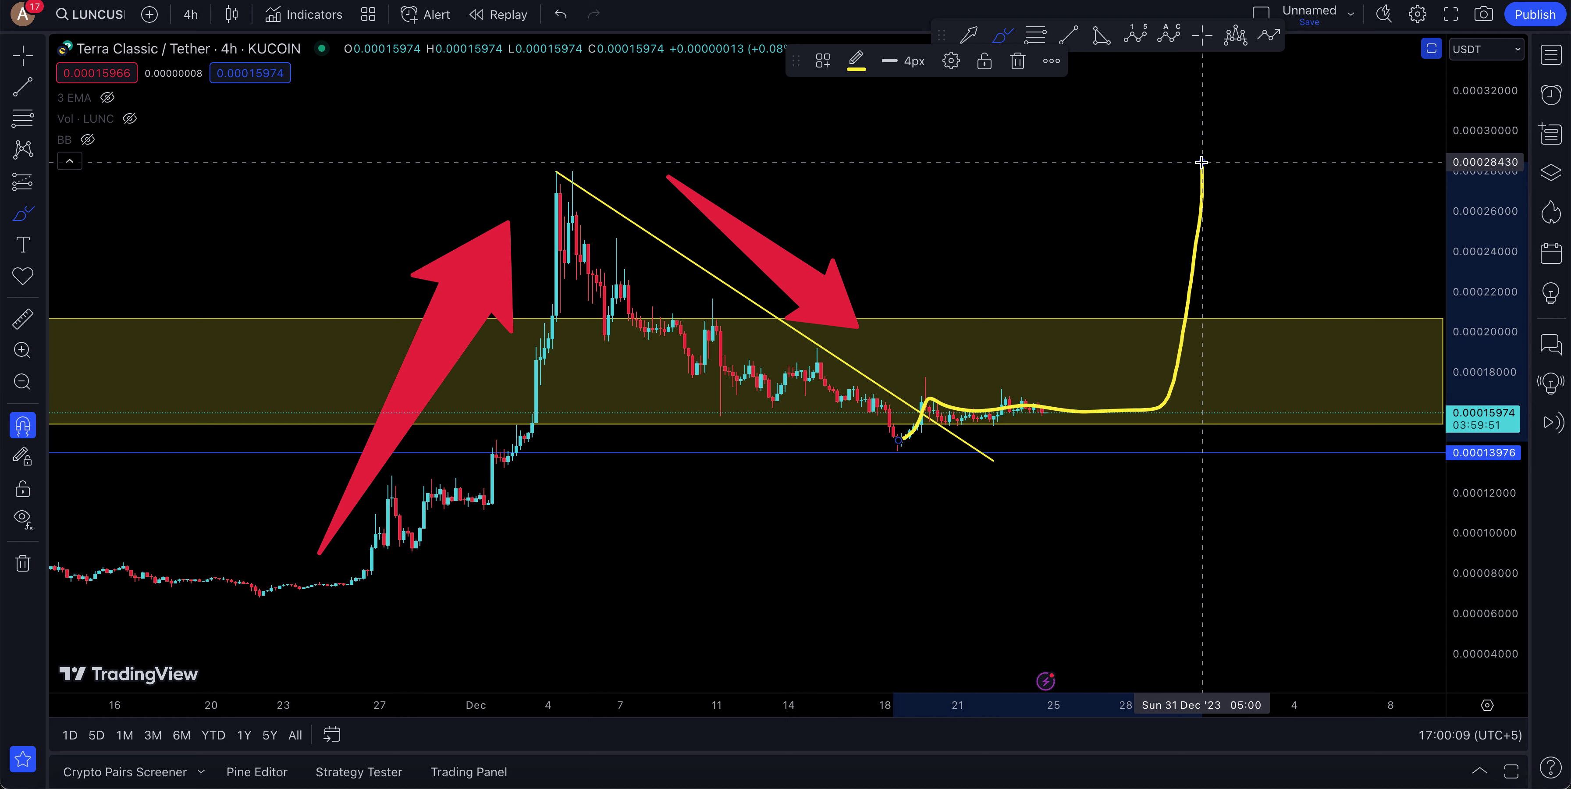
pyautogui.hotkey('ctrl', 'z')
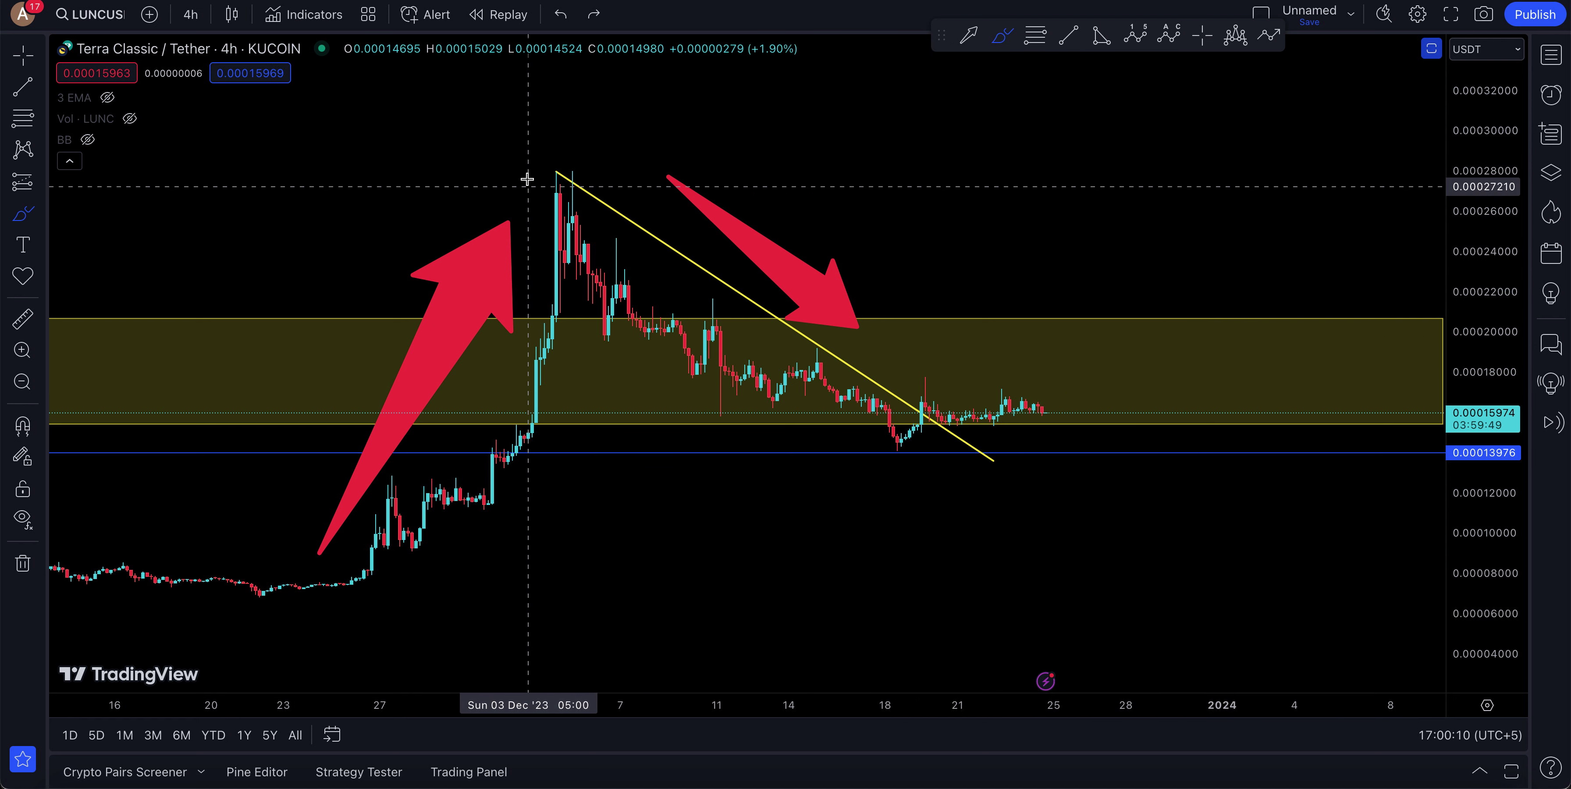
pyautogui.moveTo(390, 542)
pyautogui.mouseDown()
pyautogui.moveTo(561, 232)
pyautogui.moveTo(610, 223)
pyautogui.moveTo(685, 212)
pyautogui.moveTo(919, 449)
pyautogui.moveTo(1122, 431)
pyautogui.moveTo(1156, 176)
pyautogui.mouseUp()
pyautogui.hotkey('ctrl', 'z')
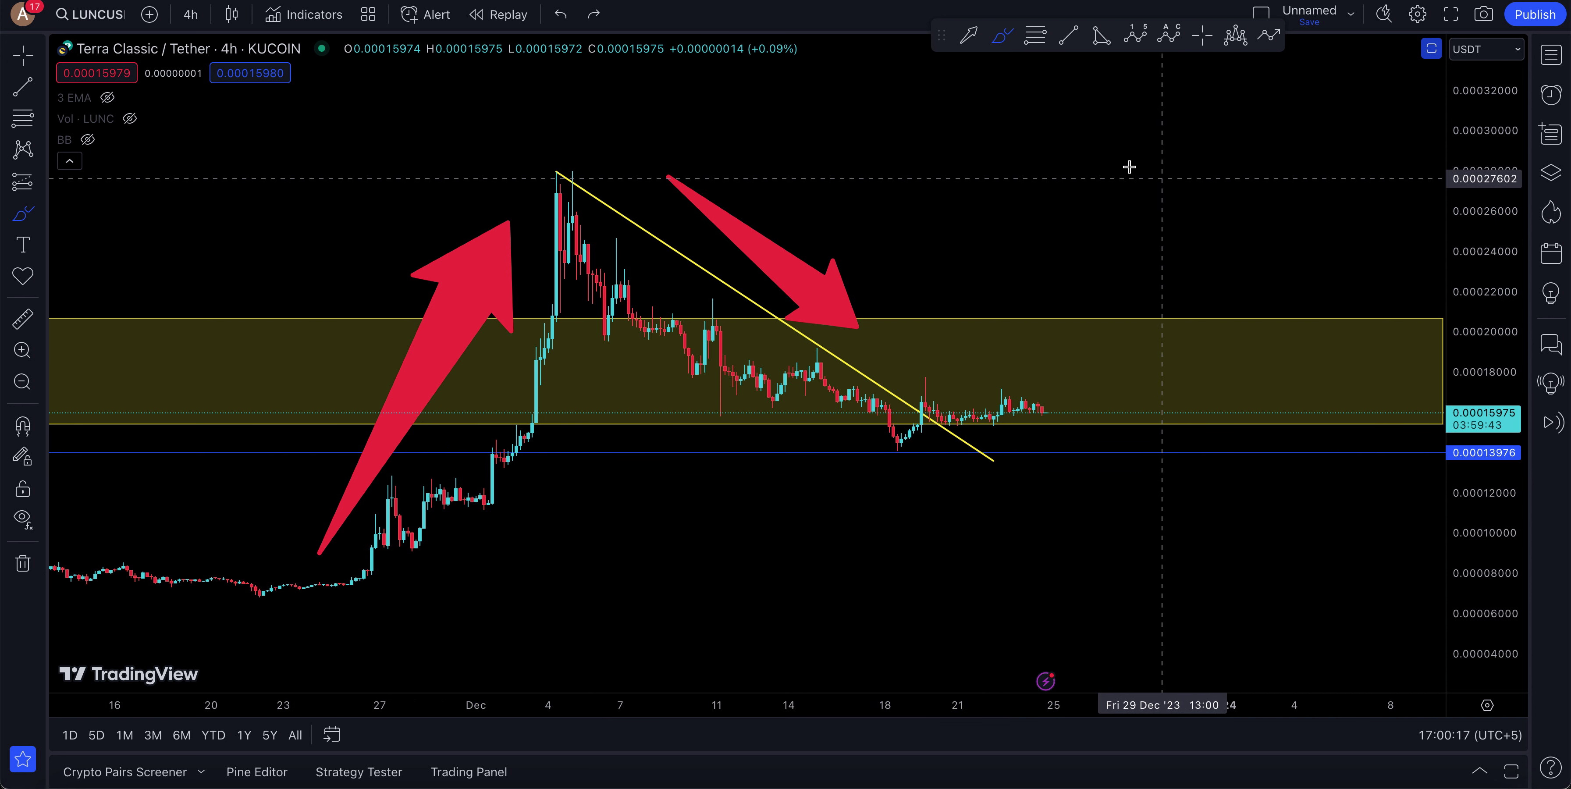
pyautogui.click(22, 55)
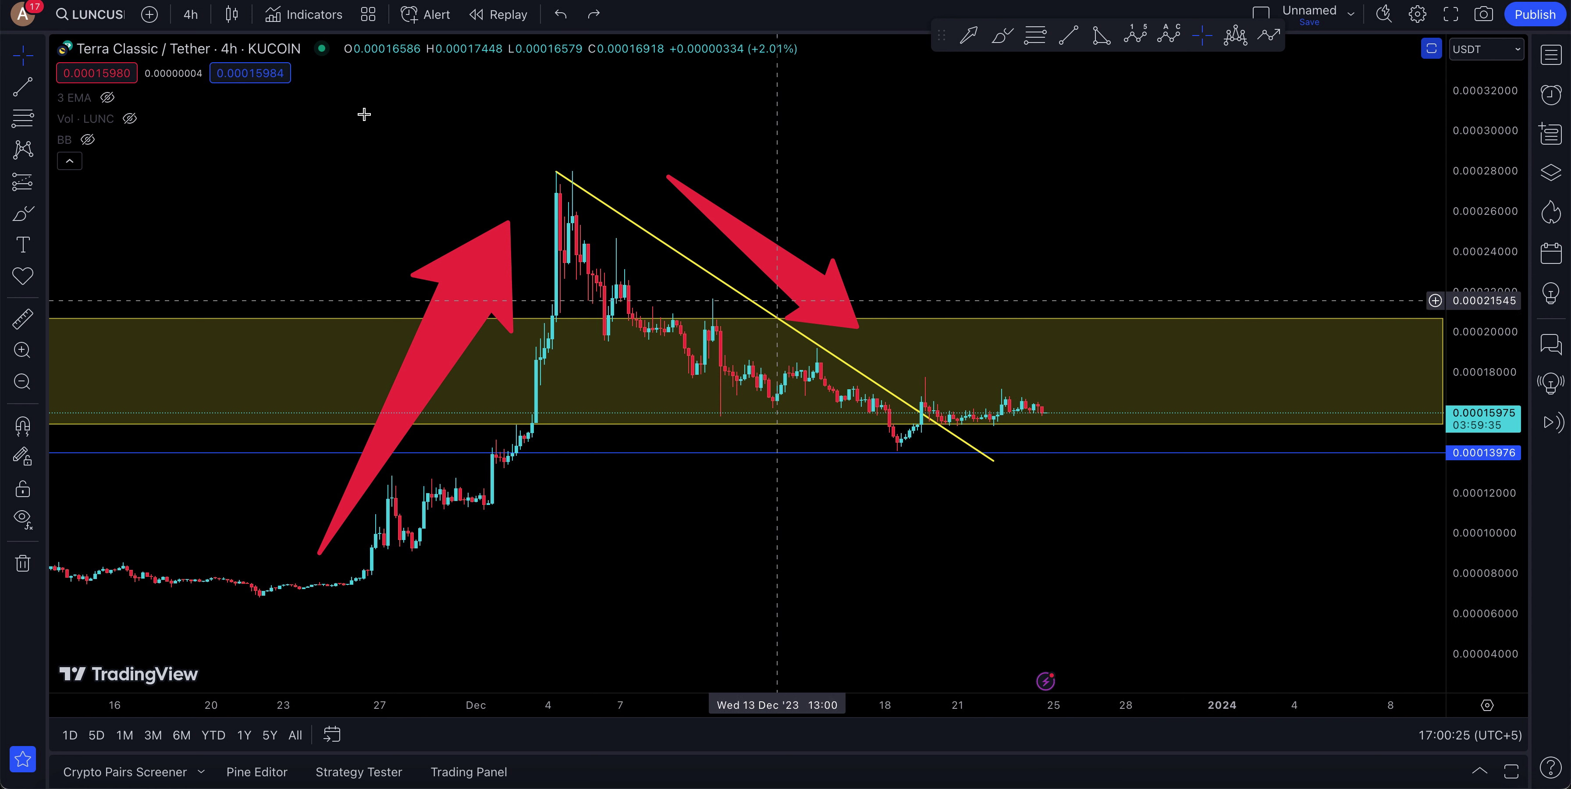
pyautogui.click(190, 14)
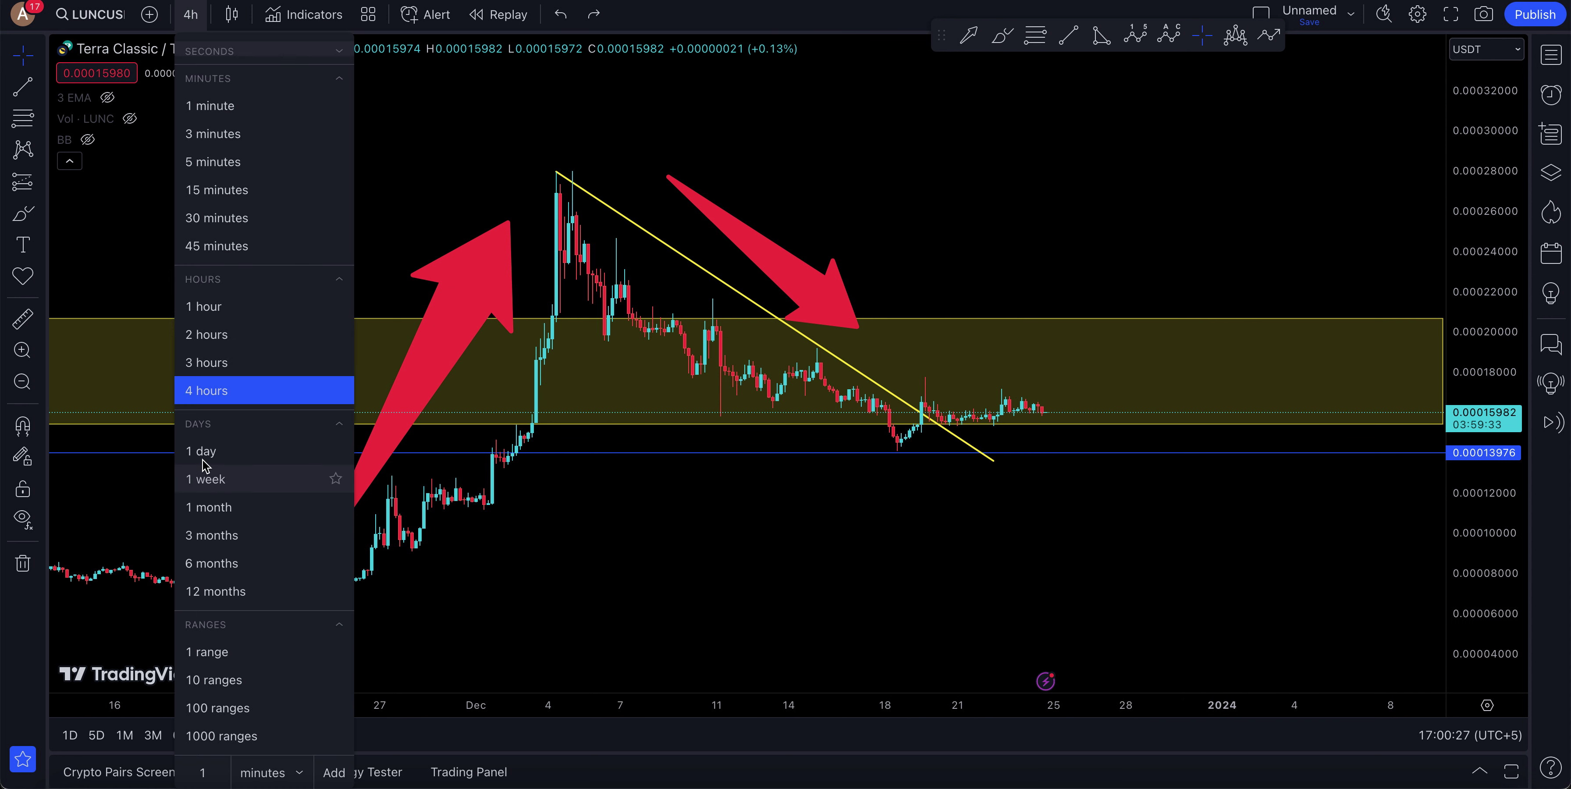
# Set the 1 day interval, then place and undo a trial Elliott impulse wave (0)-(5)
pyautogui.click(219, 457)
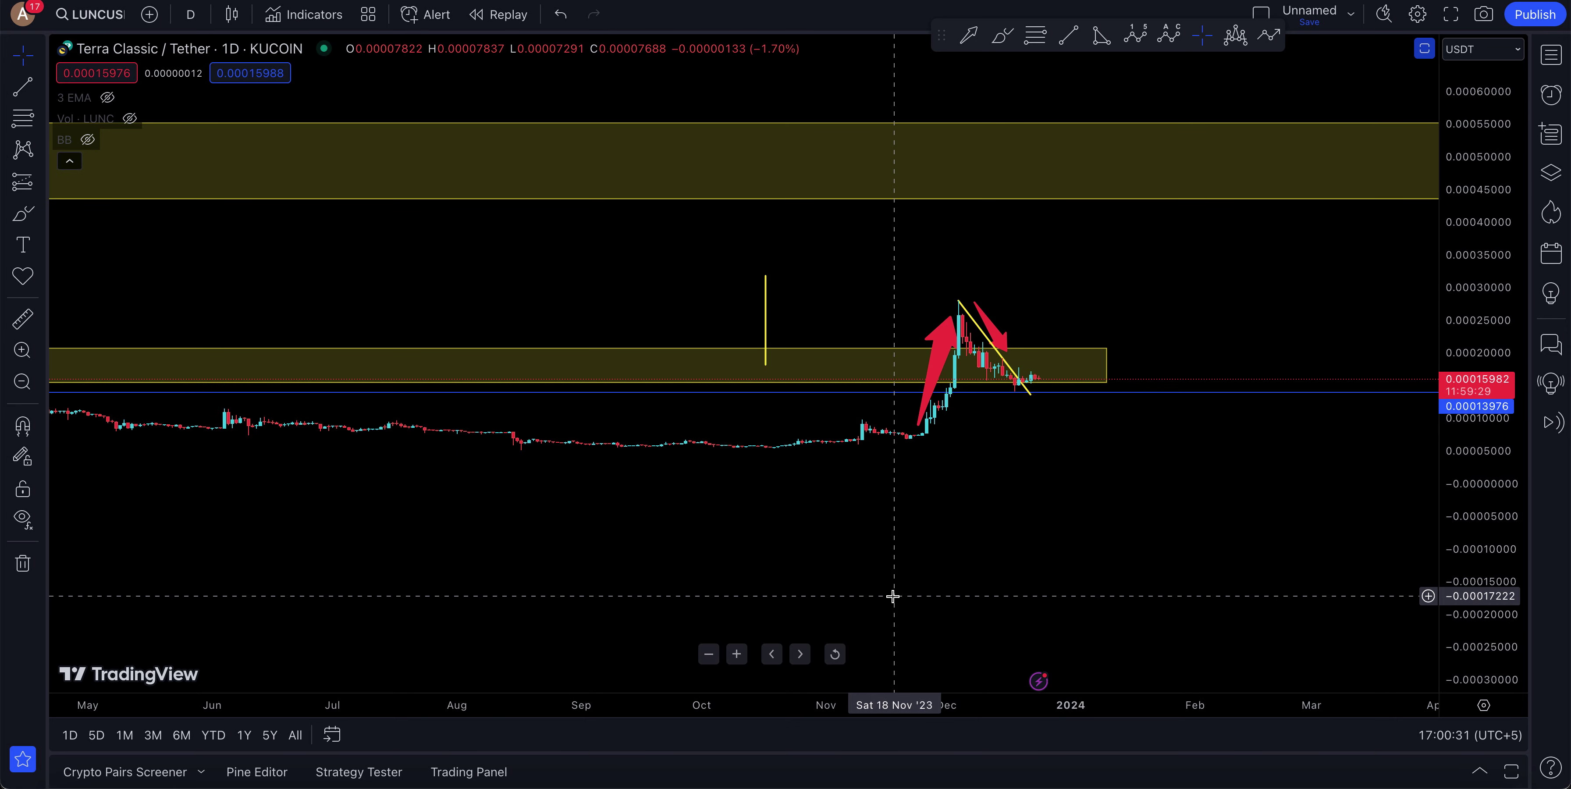
pyautogui.click(1142, 37)
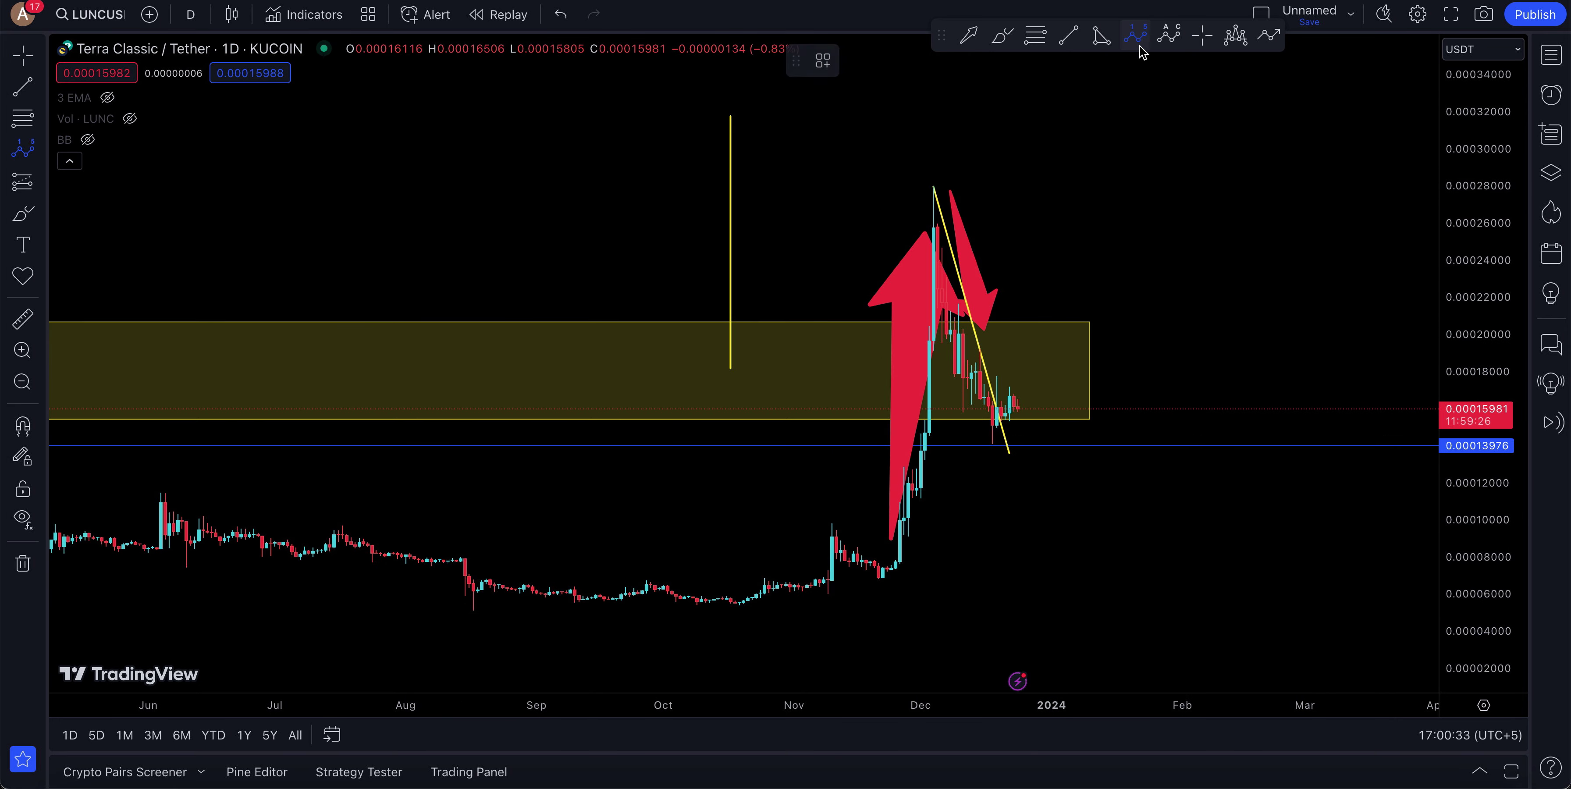
pyautogui.click(768, 589)
pyautogui.click(838, 522)
pyautogui.click(885, 580)
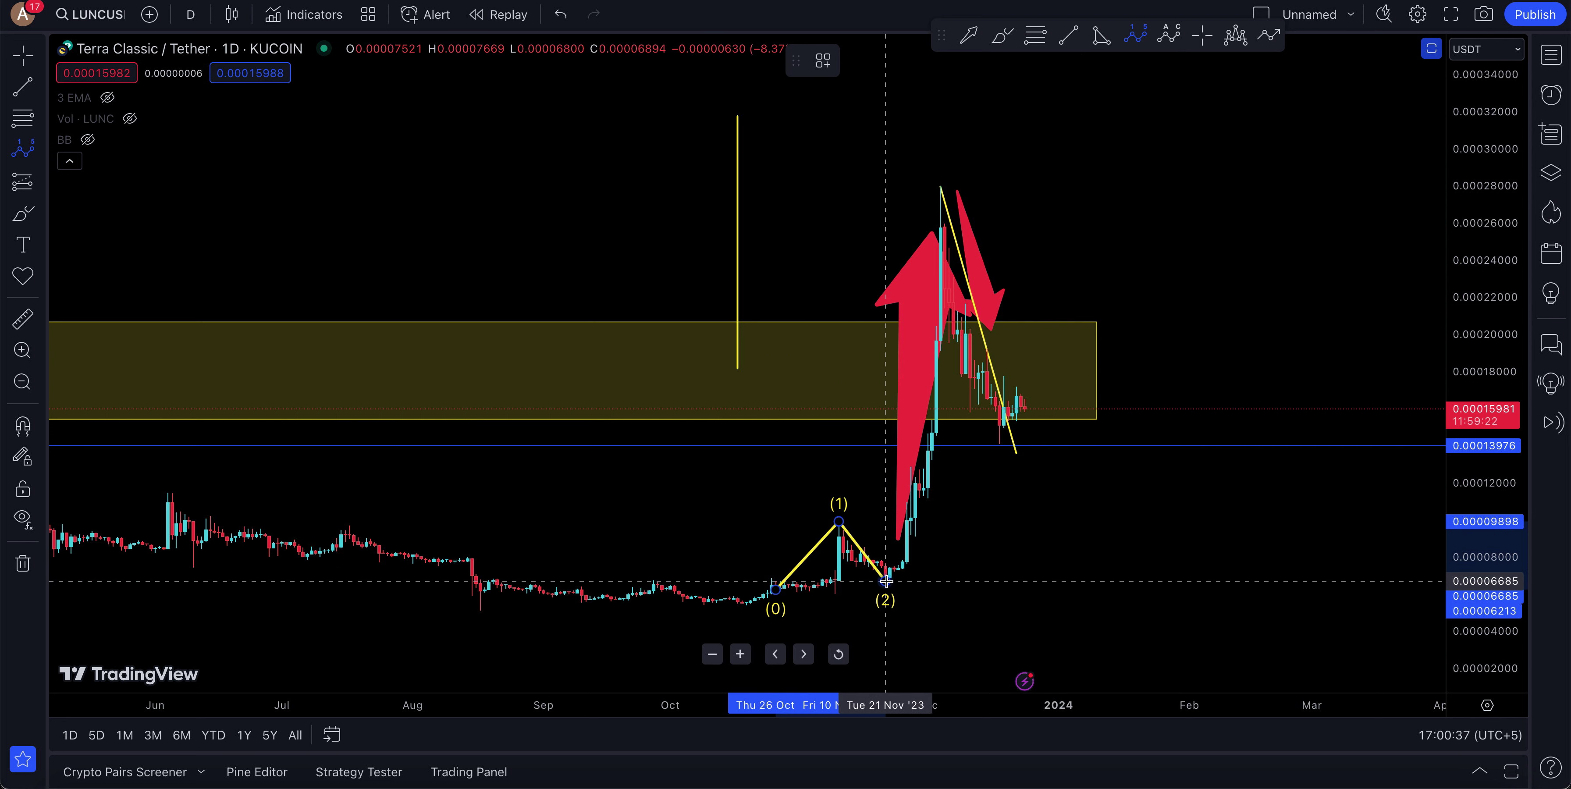
pyautogui.click(944, 214)
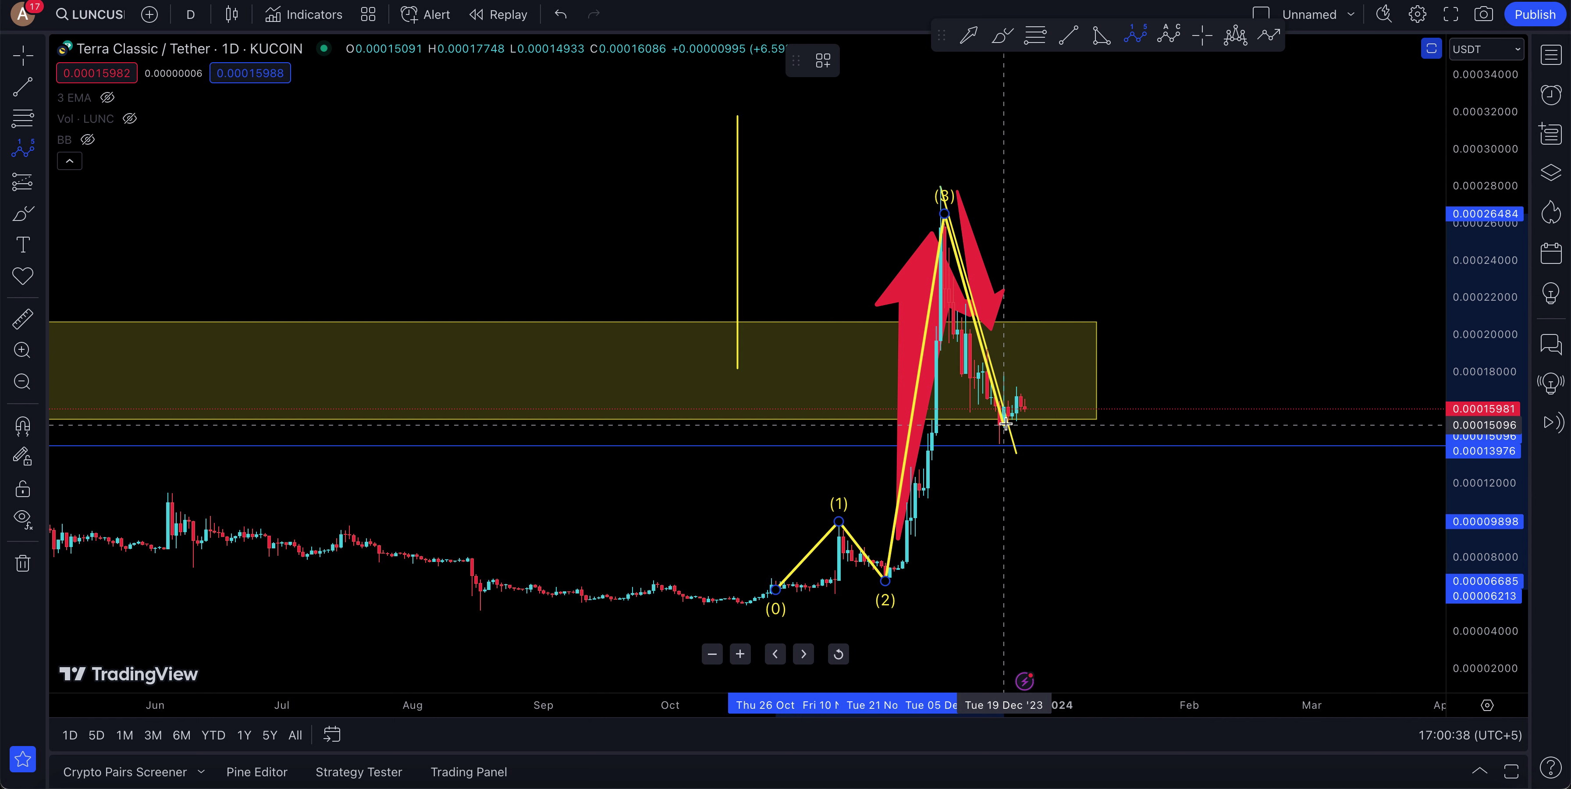
pyautogui.click(1006, 423)
pyautogui.click(1113, 166)
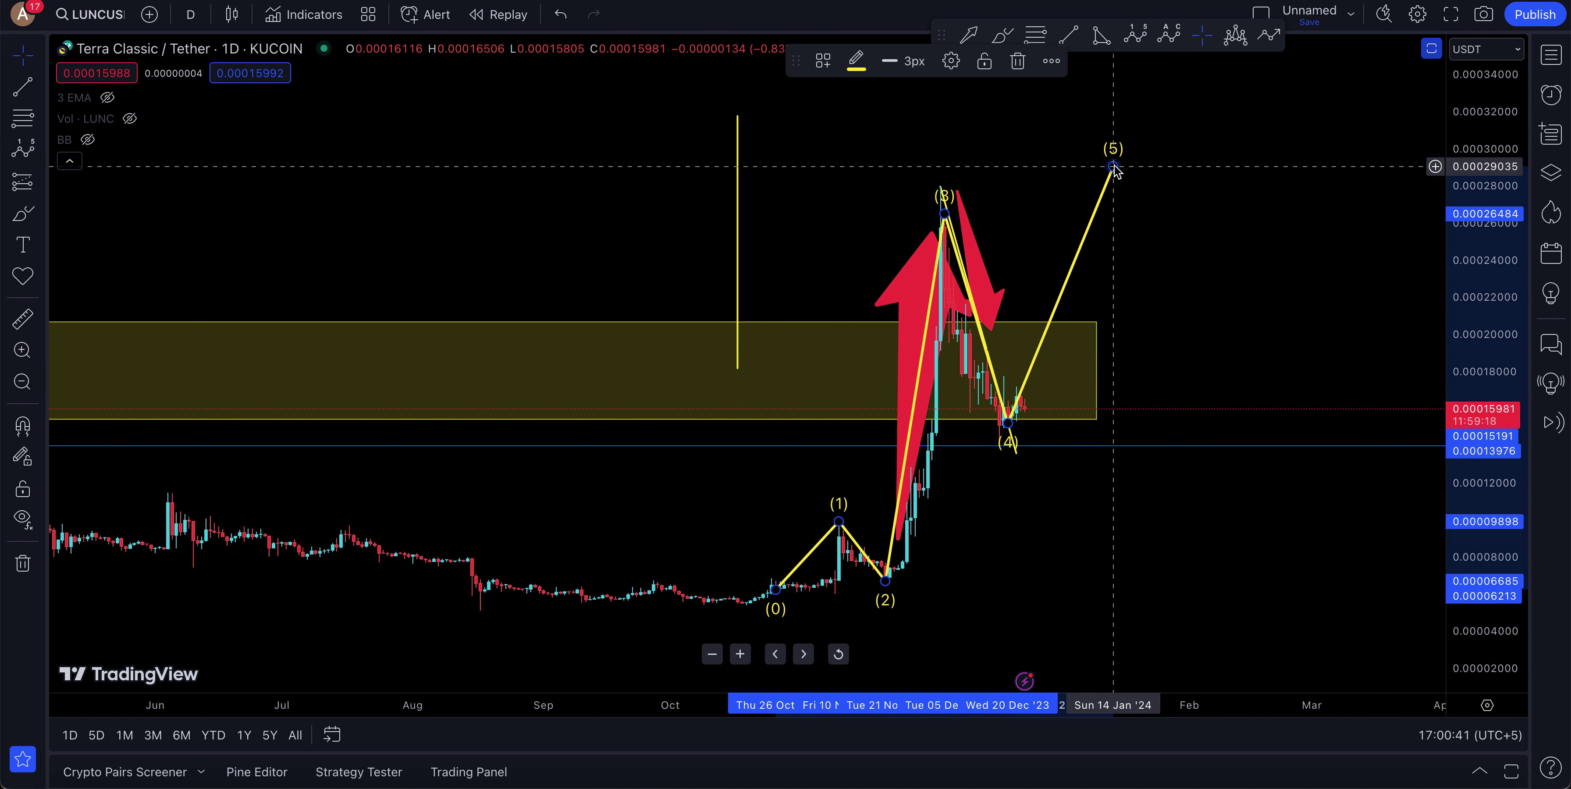
pyautogui.hotkey('ctrl', 'z')
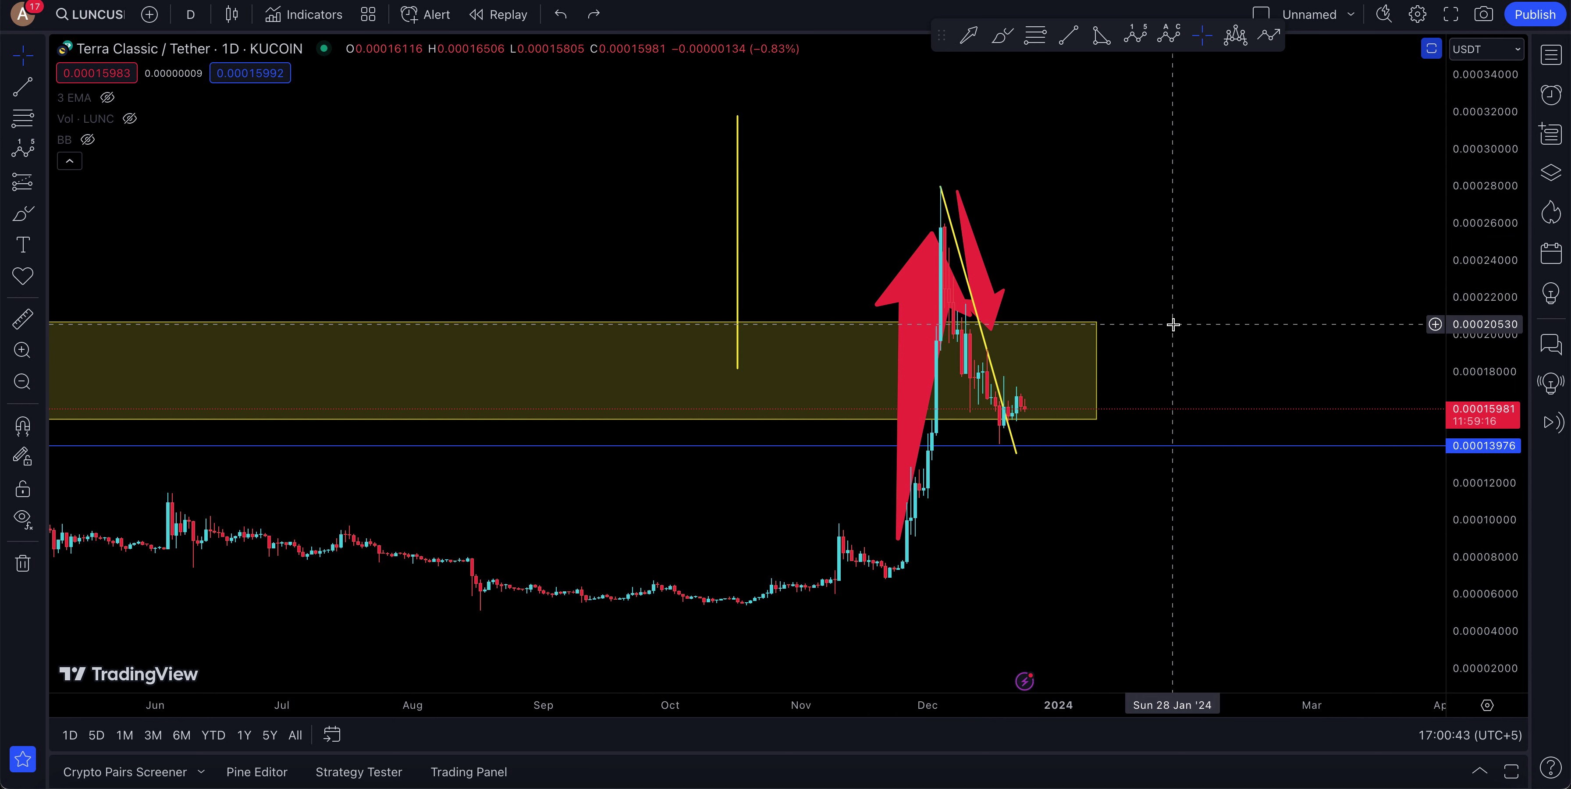
pyautogui.hscroll(-3, 1238, 172)
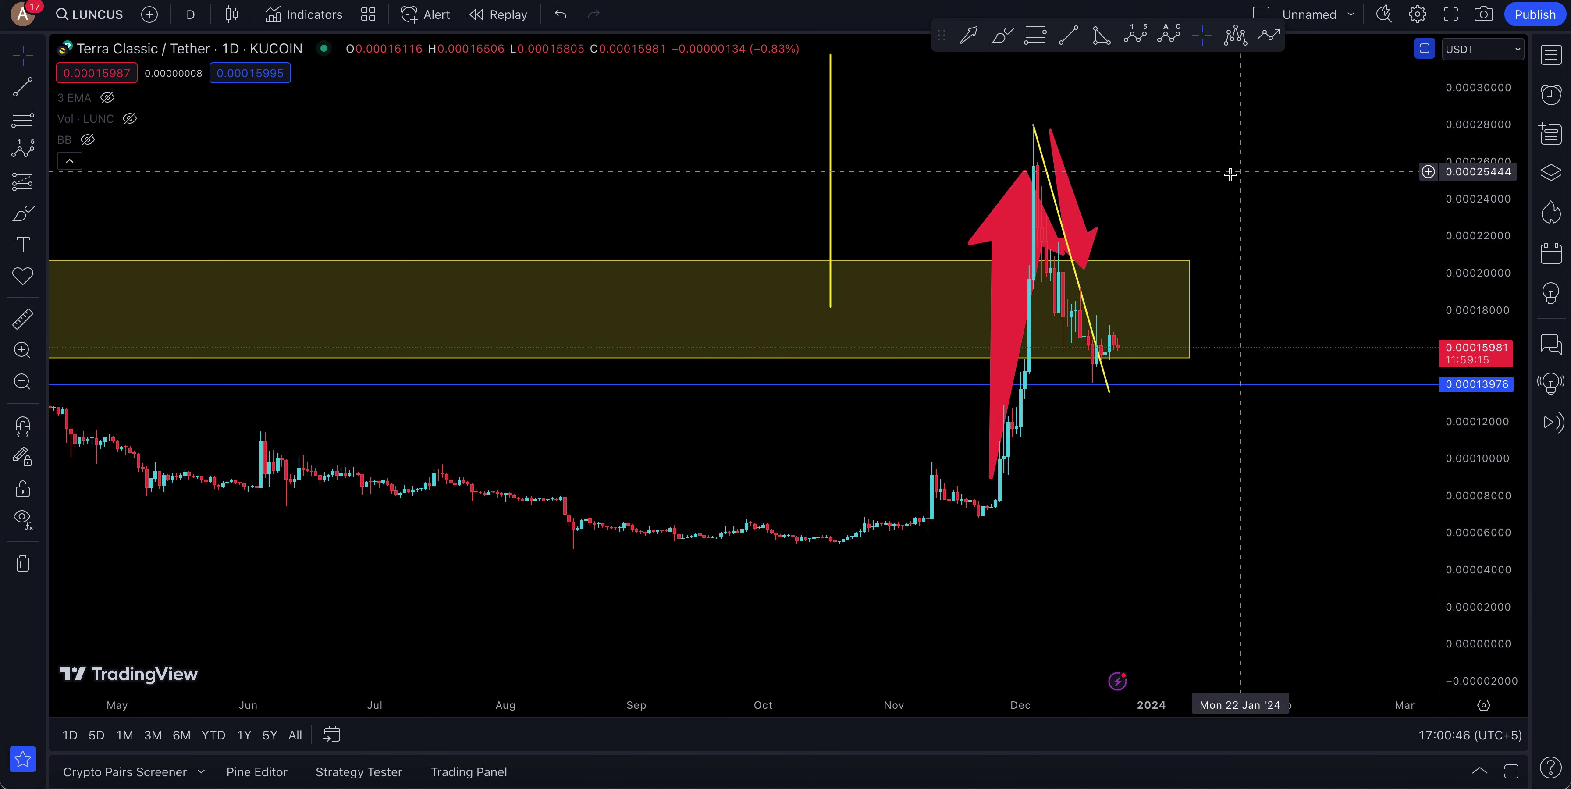